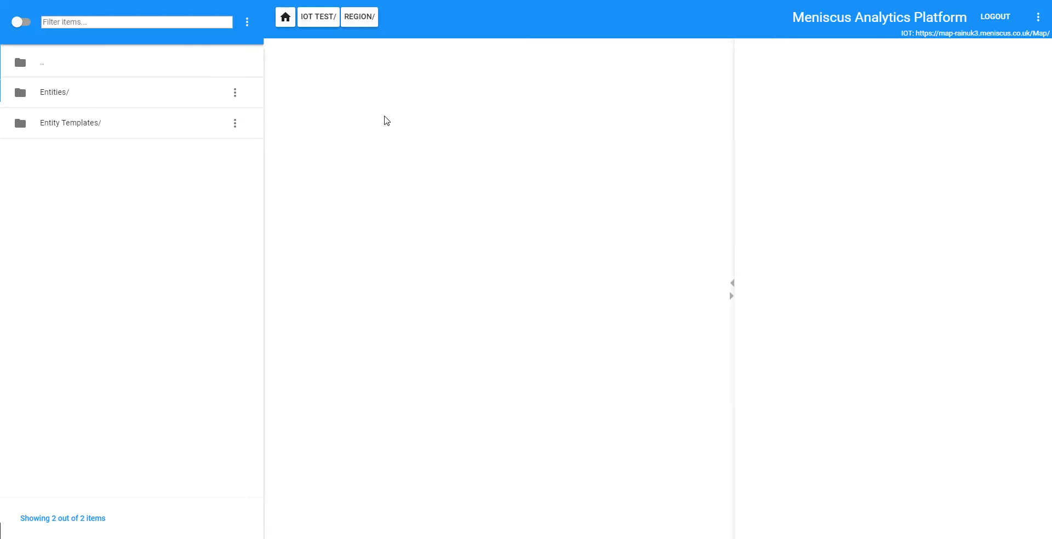
Add an Entity Aggregated Item named "Day consumption" to the Region template folder inside Entity Templates
double_click(69, 128)
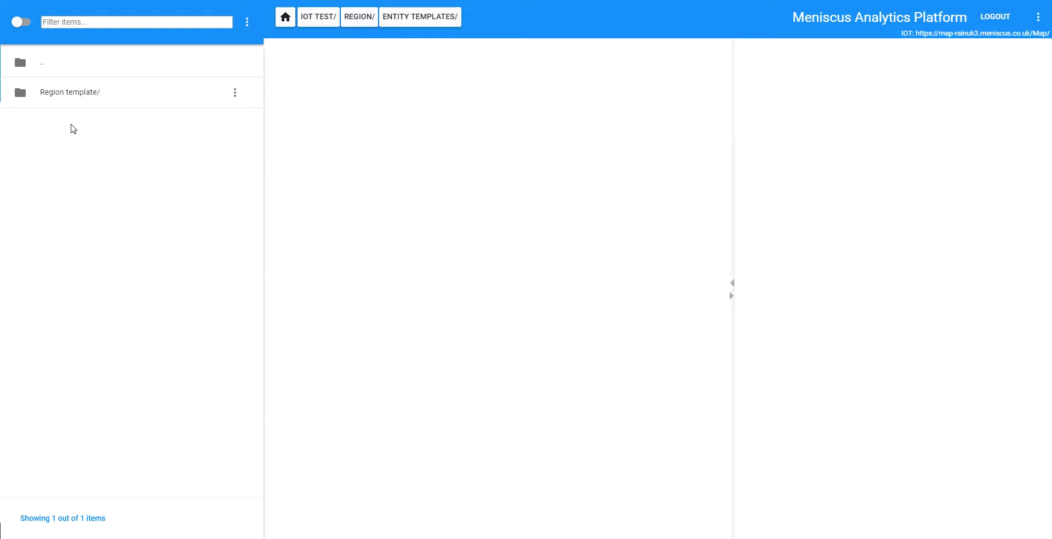
double_click(74, 100)
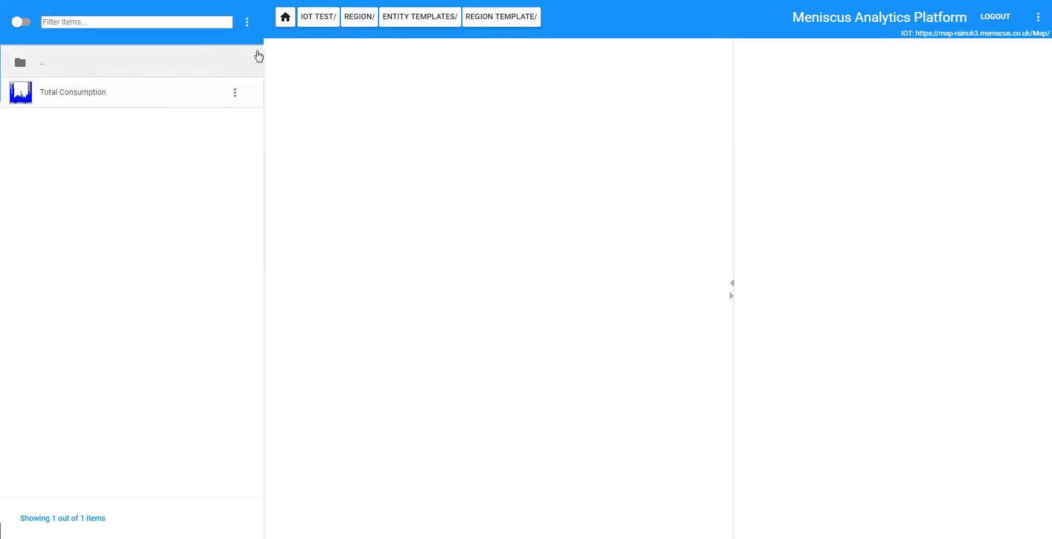
left_click(246, 28)
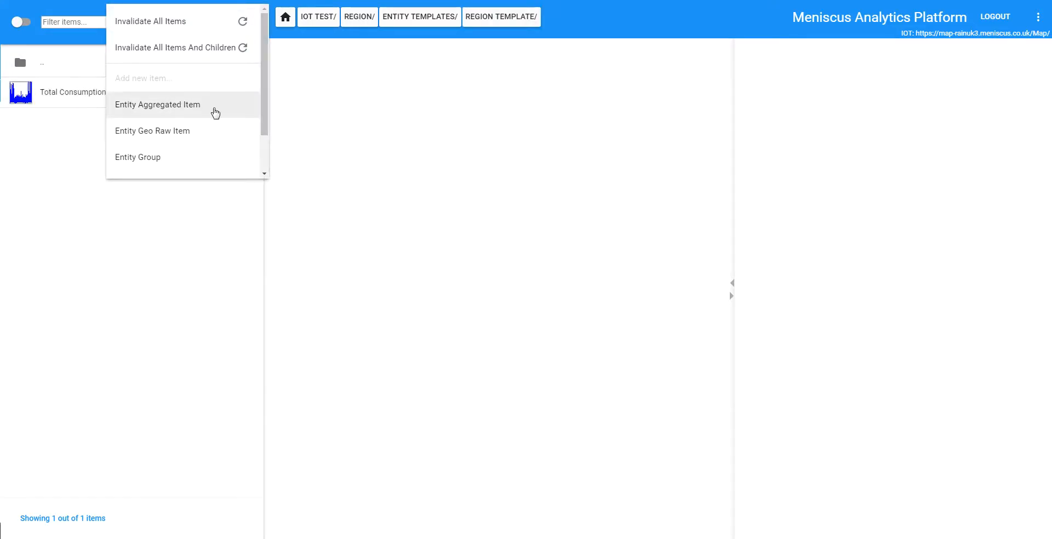
left_click(192, 109)
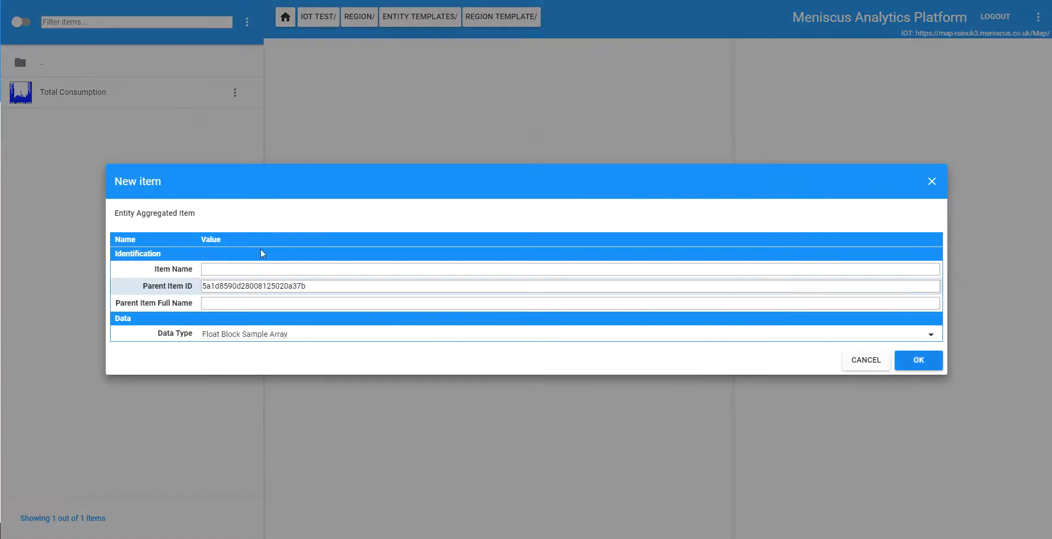
left_click(263, 269)
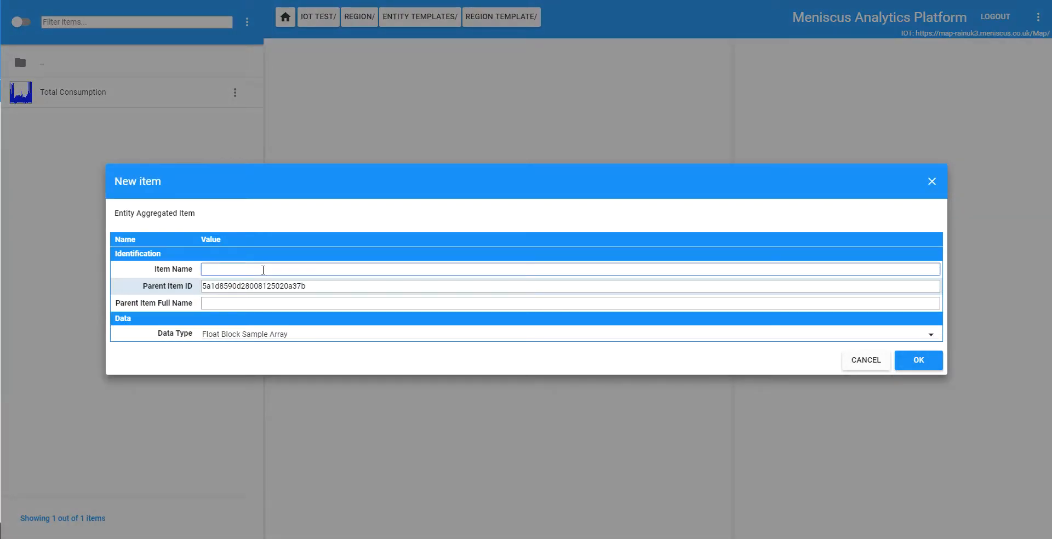
type("Data")
key("BackSpace")
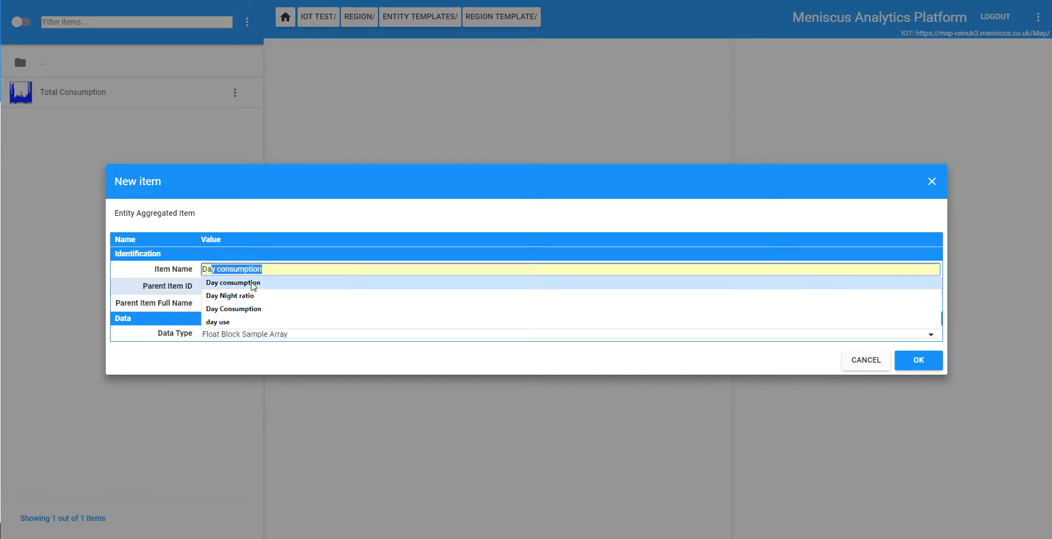
left_click(256, 283)
left_click(919, 360)
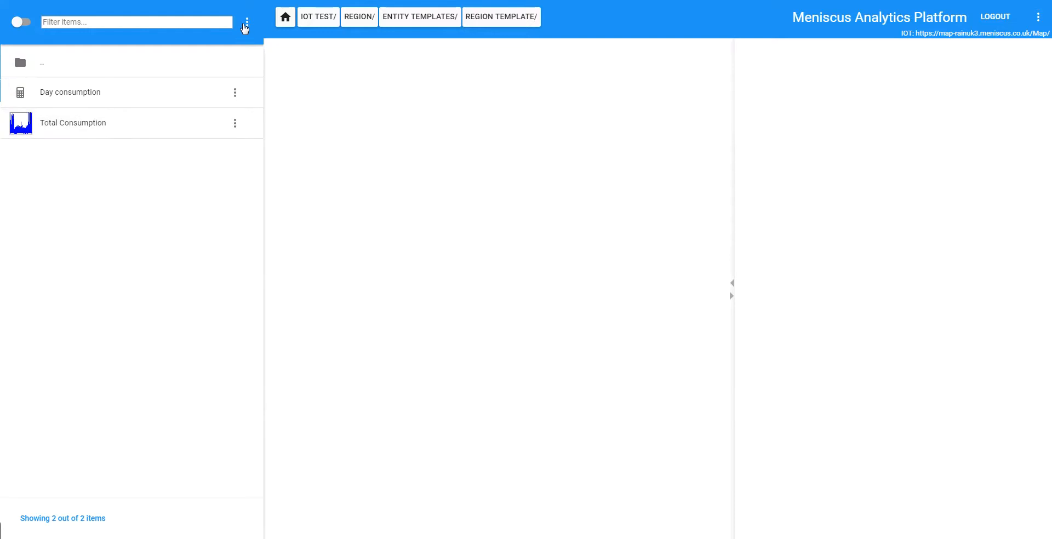
Add a second Entity Aggregated Item named "Night consumption" to the region template
left_click(247, 22)
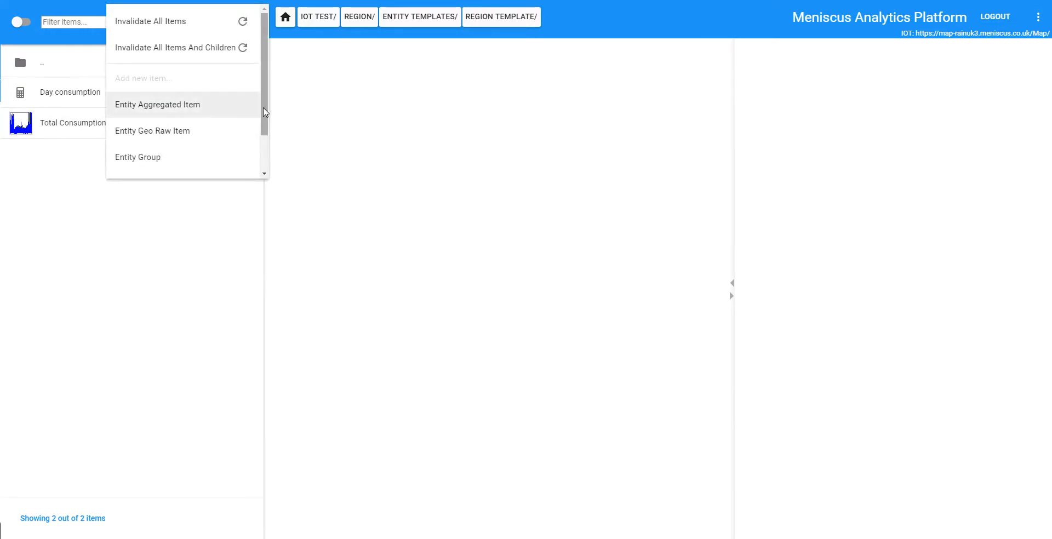
scroll(181, 109, "down", 2)
left_click(181, 56)
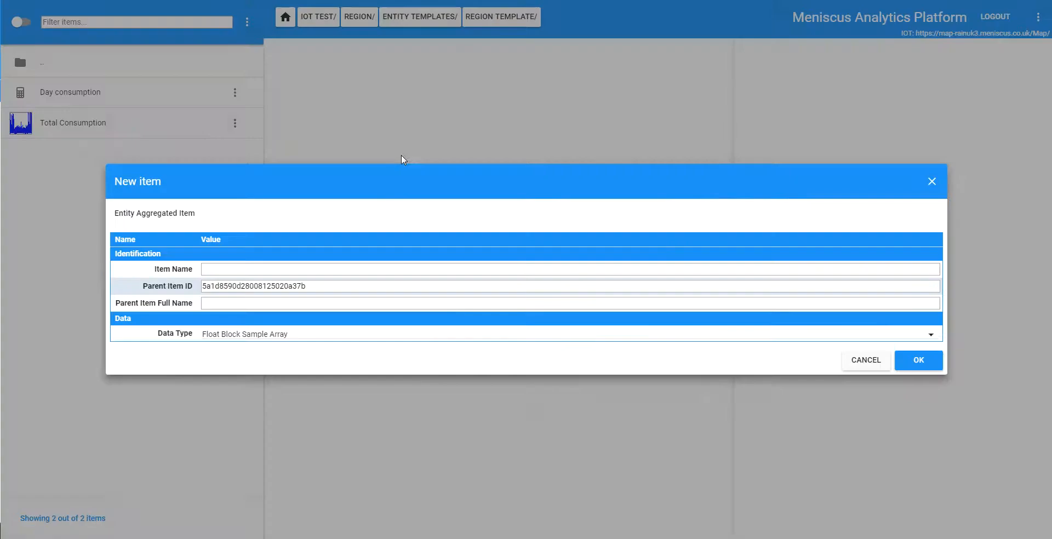
left_click(261, 267)
type("Nigh")
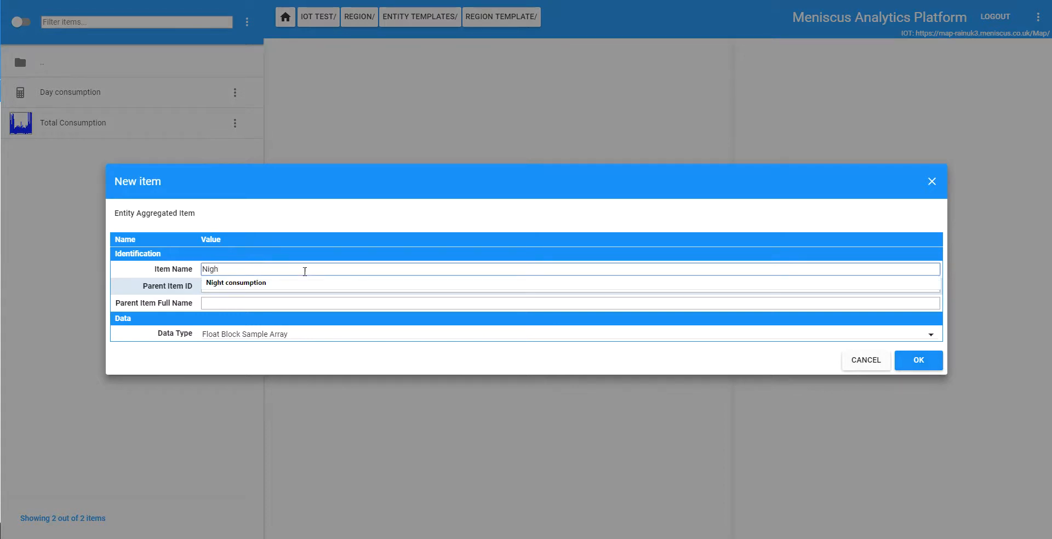
left_click(263, 284)
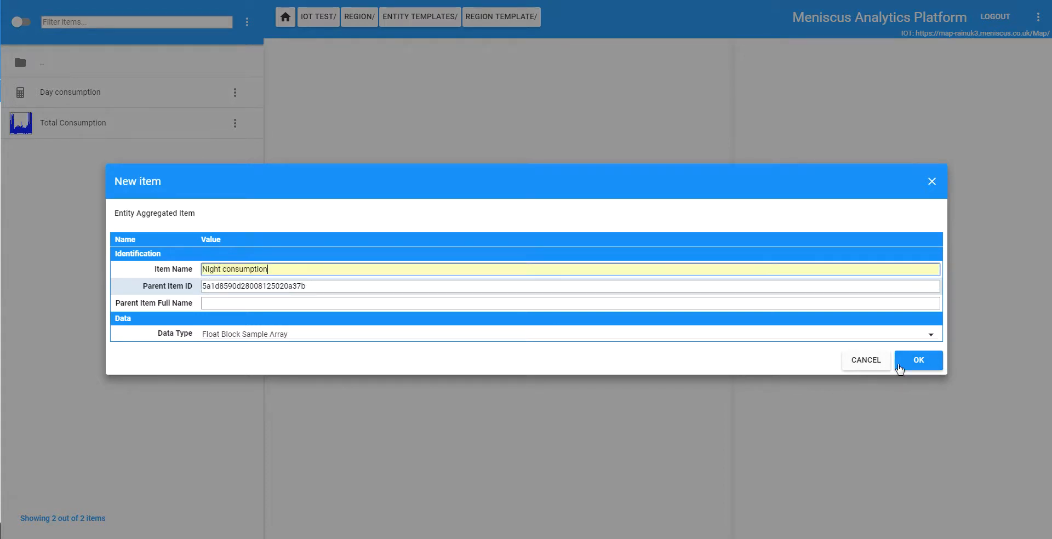
left_click(917, 361)
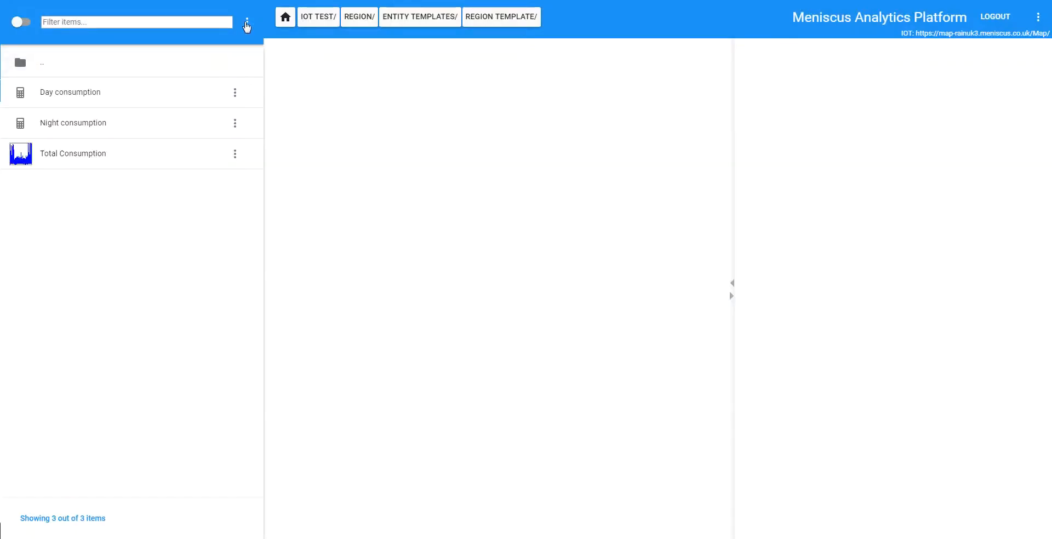
Add an Entity Calculated Item named "Day Night ratio" to the region template
left_click(247, 23)
scroll(266, 82, "down", 1)
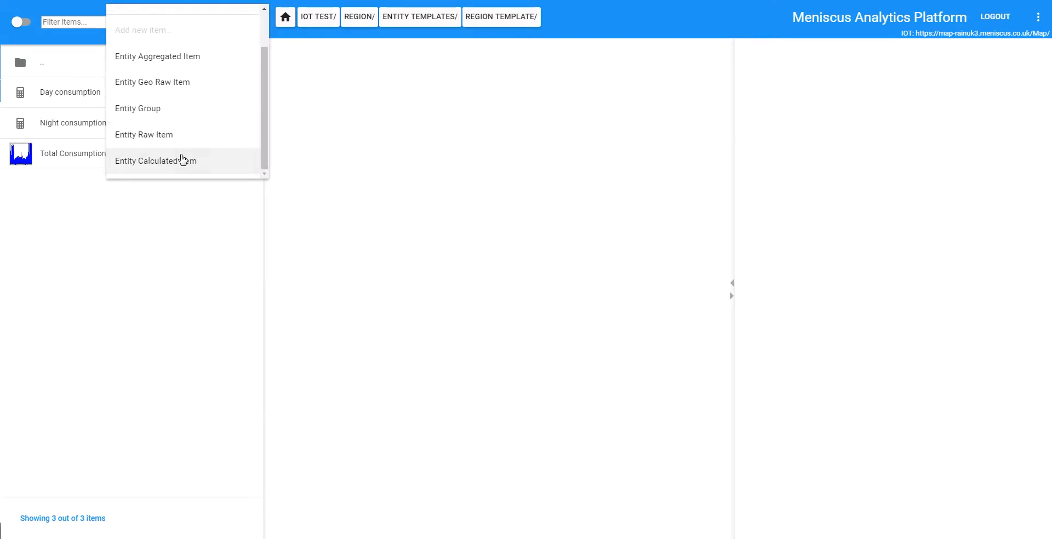
left_click(183, 160)
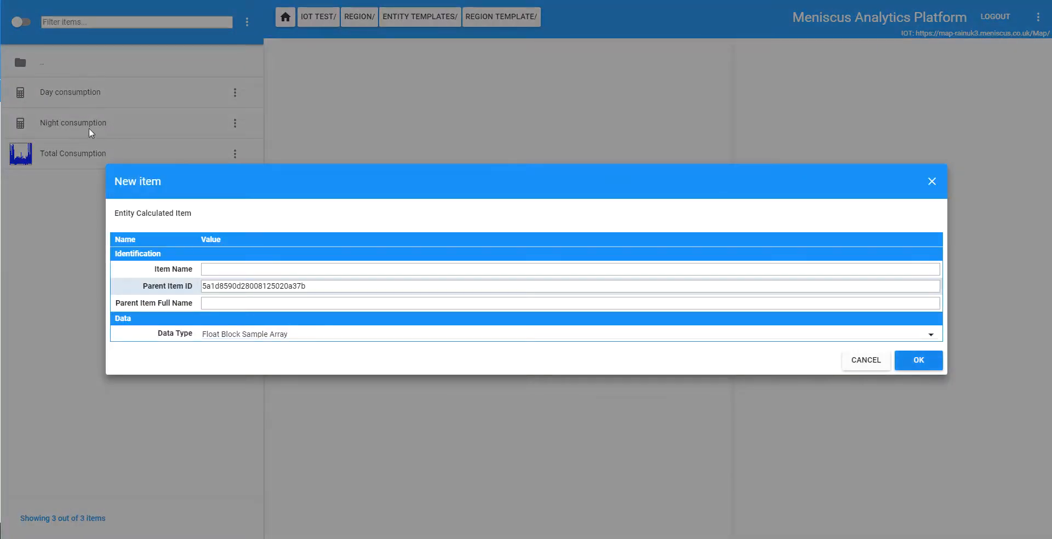
left_click(236, 269)
type("Da")
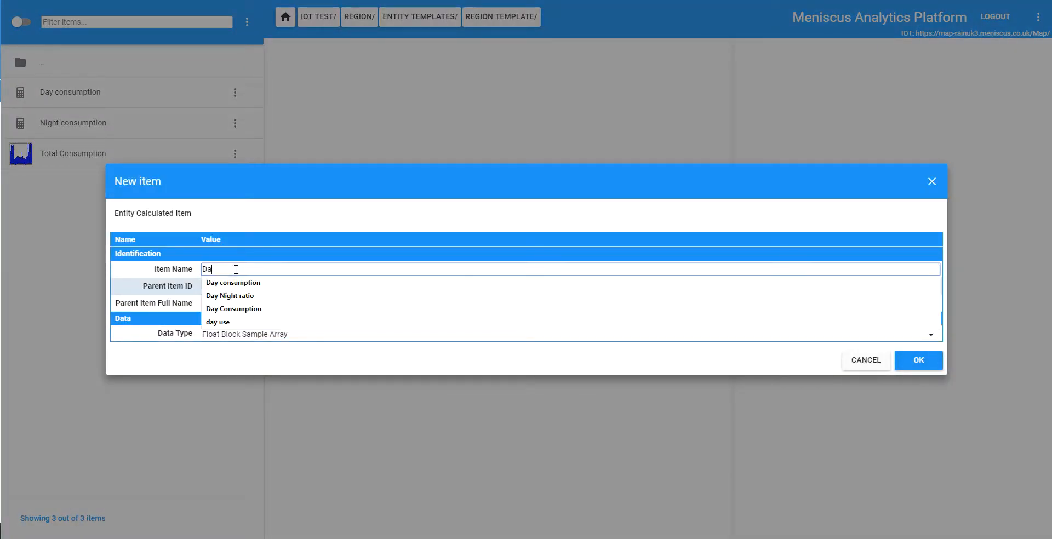
type("y")
left_click(244, 296)
left_click(935, 367)
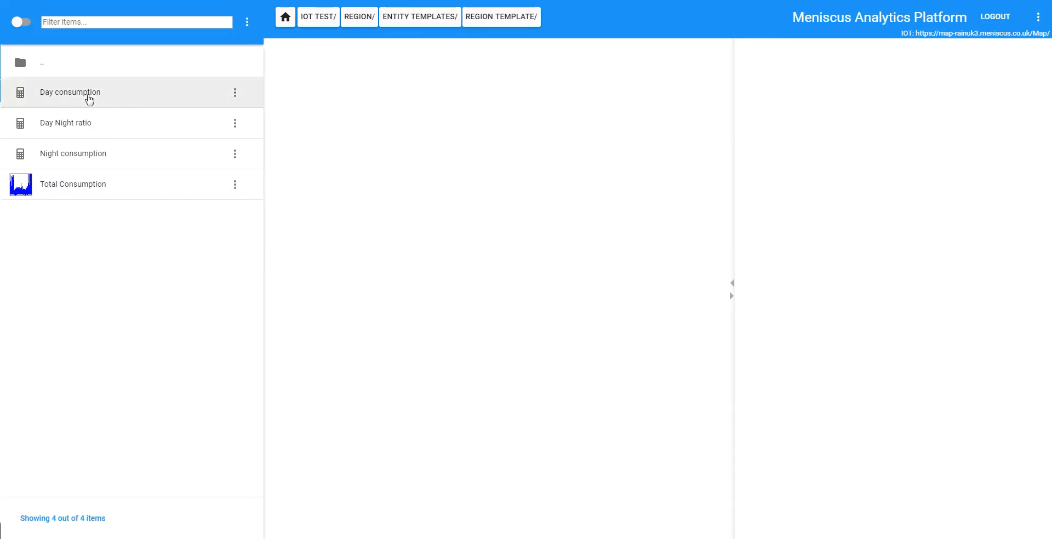
Set the Source Data Item ID Expression of Day consumption to GetRelativeItemId("..\total consumption") and save it
left_click(87, 96)
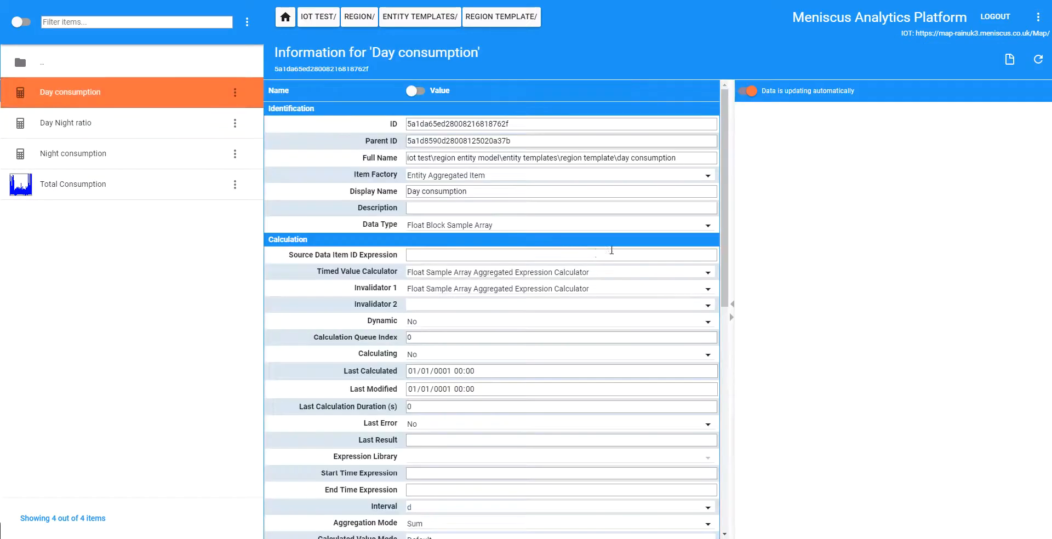
left_click(530, 258)
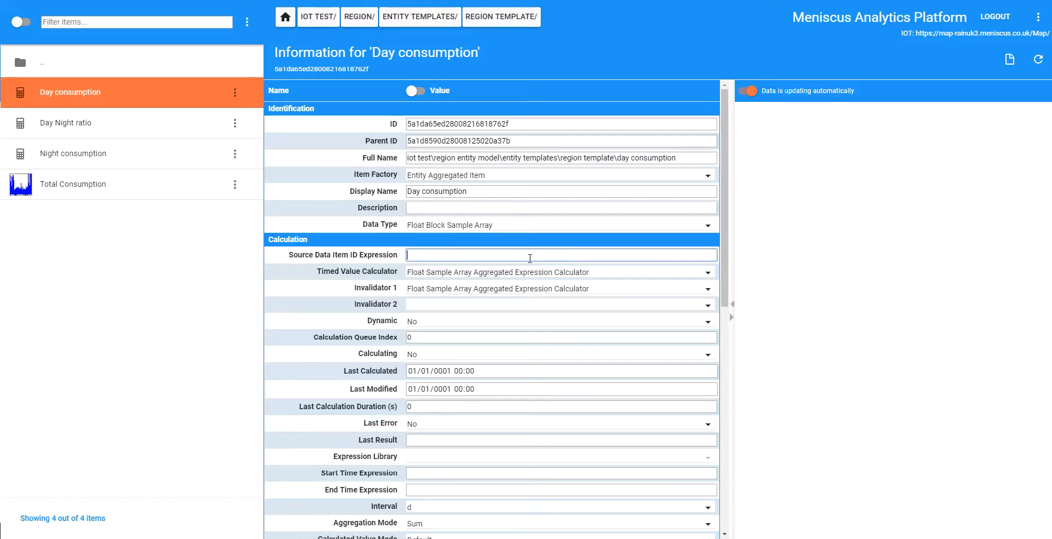
type("GetRelativeItemId(\"..\\total consumption\")")
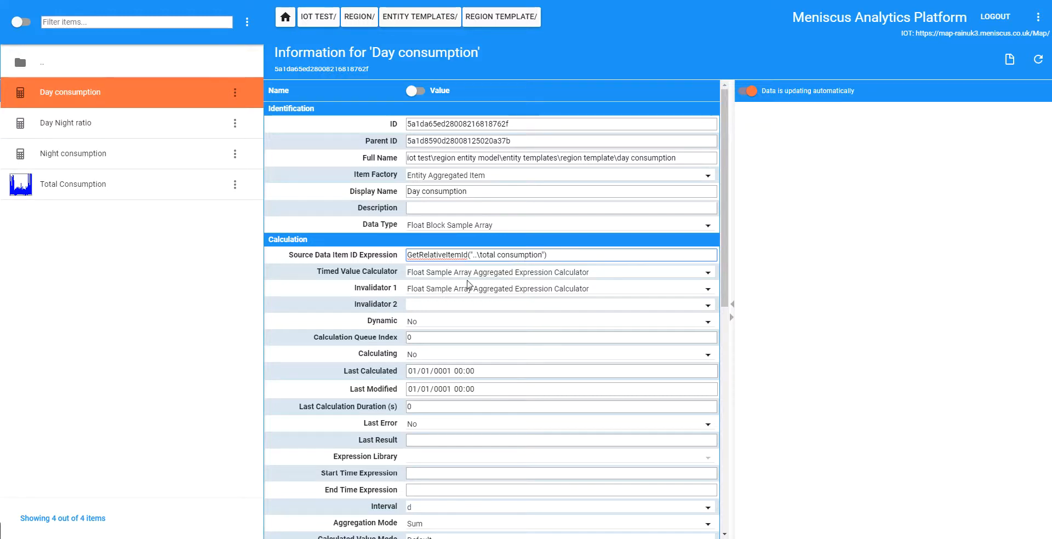
left_click_drag(480, 255, 475, 256)
left_click(877, 296)
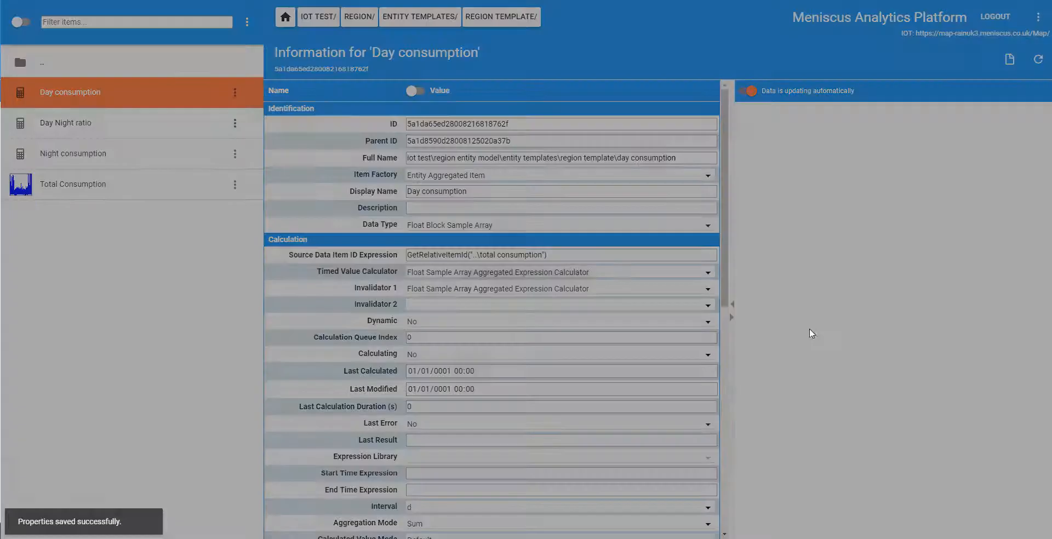
Set Day consumption's Initialization Expression to r1=TimeOfDay(ParseTime(GetString(GetRelativeItemId("..\"), "Night End"), null));r2=TimeOfDay(ParseTime(GetString(GetRelativeItemId("..\"), "Night Start"), null));
scroll(726, 263, "down", 3)
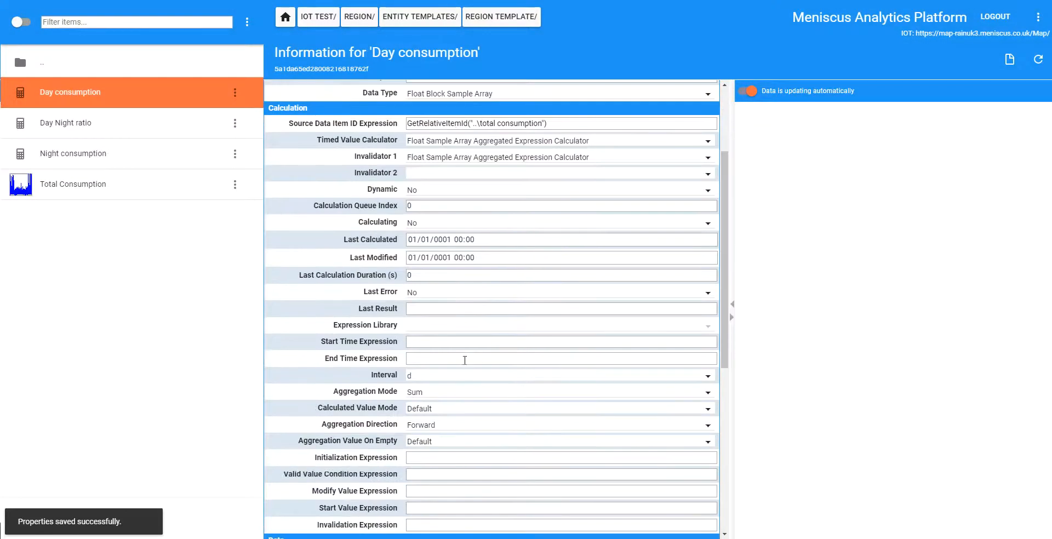
scroll(729, 249, "down", 4)
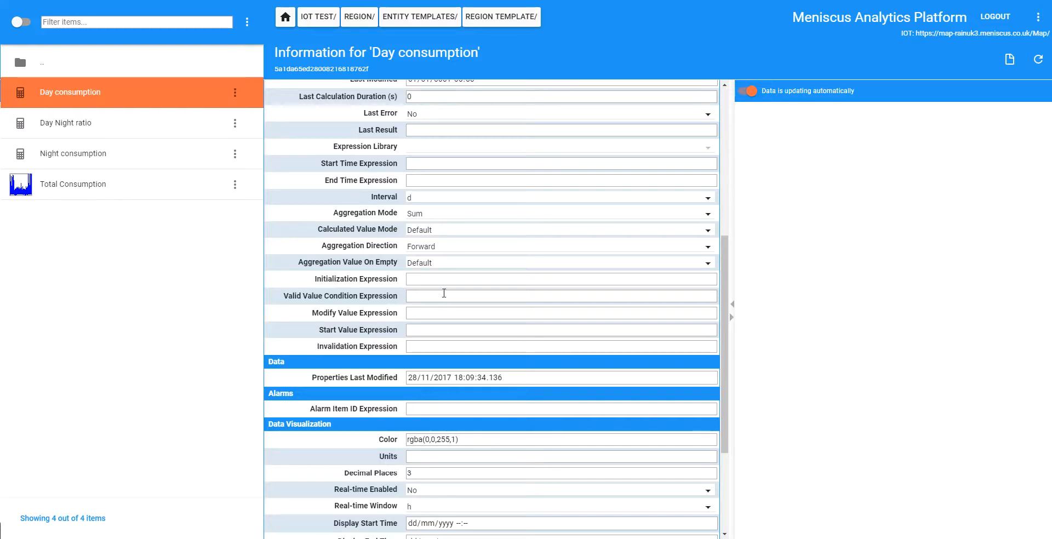
left_click(430, 277)
key("ctrl+v")
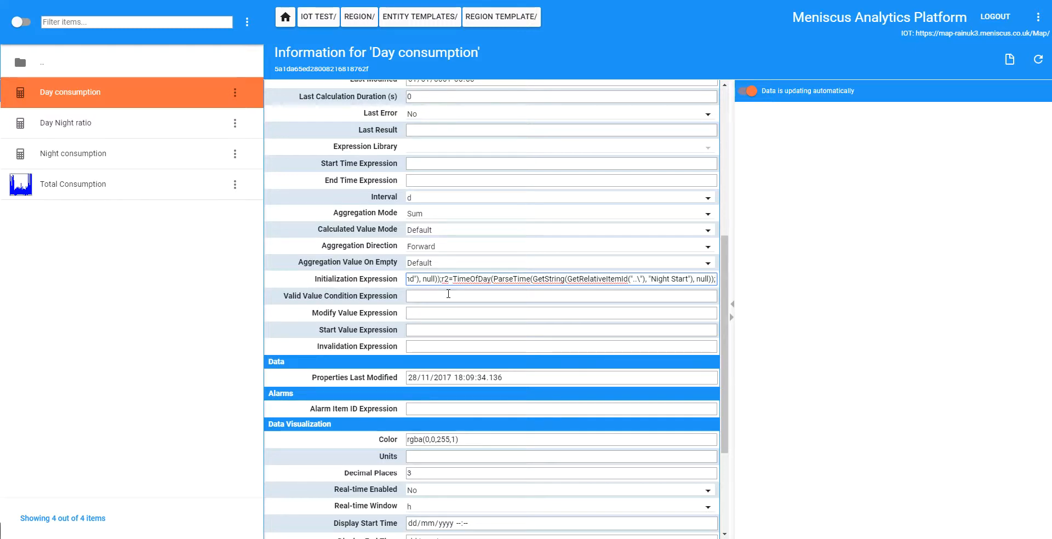
key("ctrl+a")
left_click(433, 279)
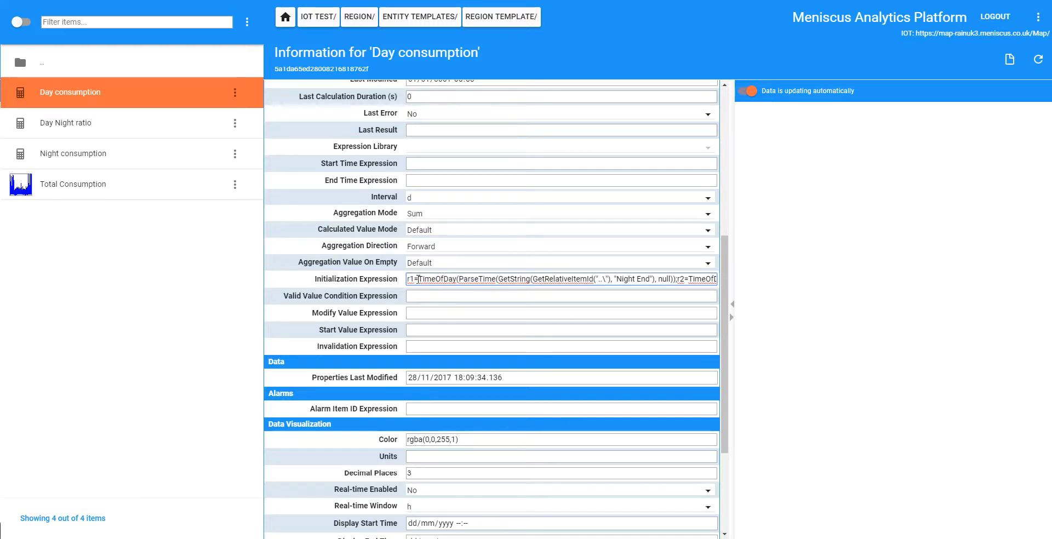
key("Right")
key("Right")
key("Right")
key("Right")
key("Right")
key("Right")
key("Right")
key("Right")
key("Right")
key("Right")
key("Right")
key("Right")
key("Right")
key("Right")
key("Right")
key("Right")
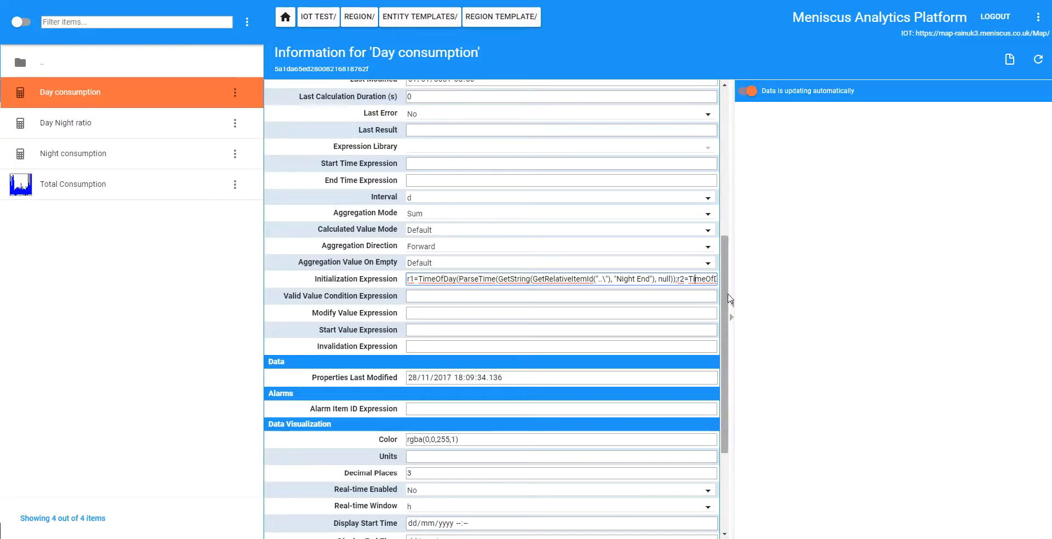
key("End")
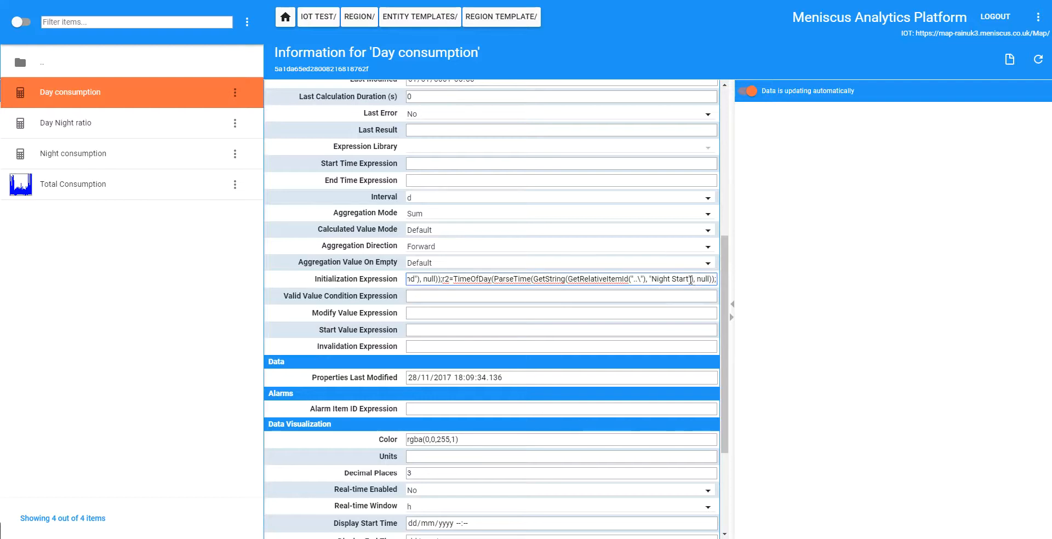
key("Return")
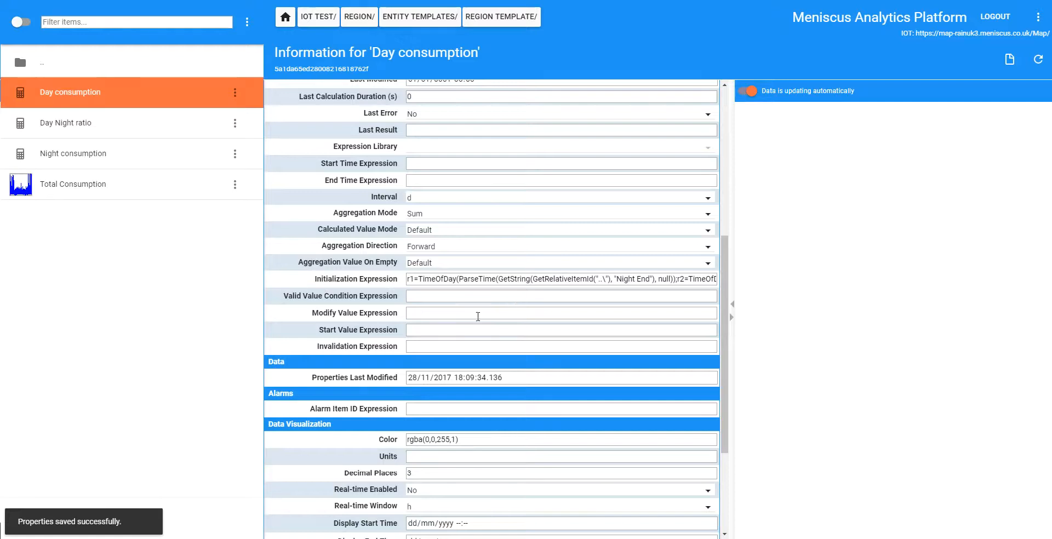
Set Day consumption's Modify Value Expression to ((TimeOfDay(Time) >= ToLong(r1)) && (TimeOfDay(Time) < ToLong(r2))) ? ToFloat(Value) : 0 and save it
left_click(478, 316)
type("(TimeOfDay(Time) >= ToLong(r1)) && (TimeOfDay(Time) < ToLong(r2)) ? ToFloat(Value) : 0")
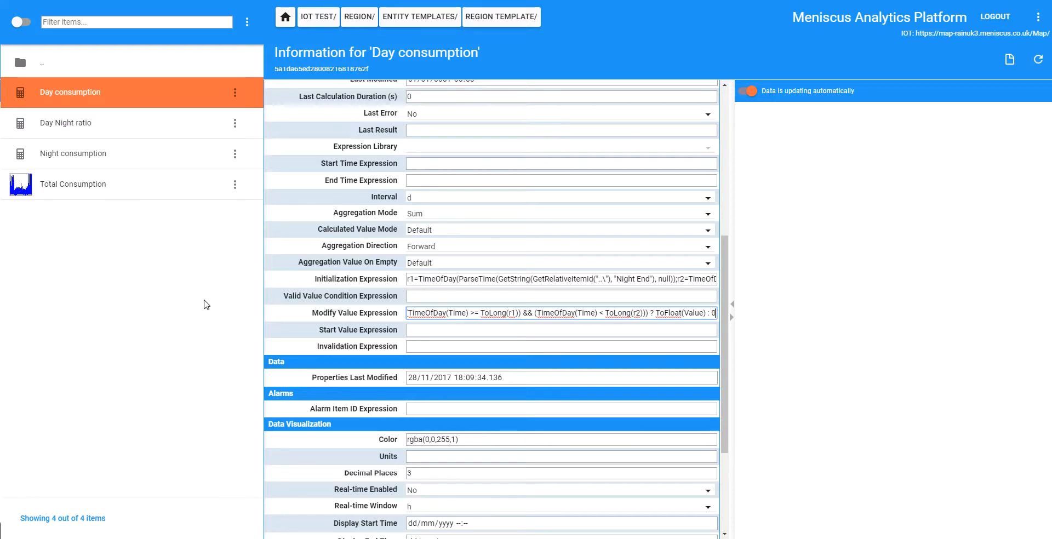
left_click(111, 197)
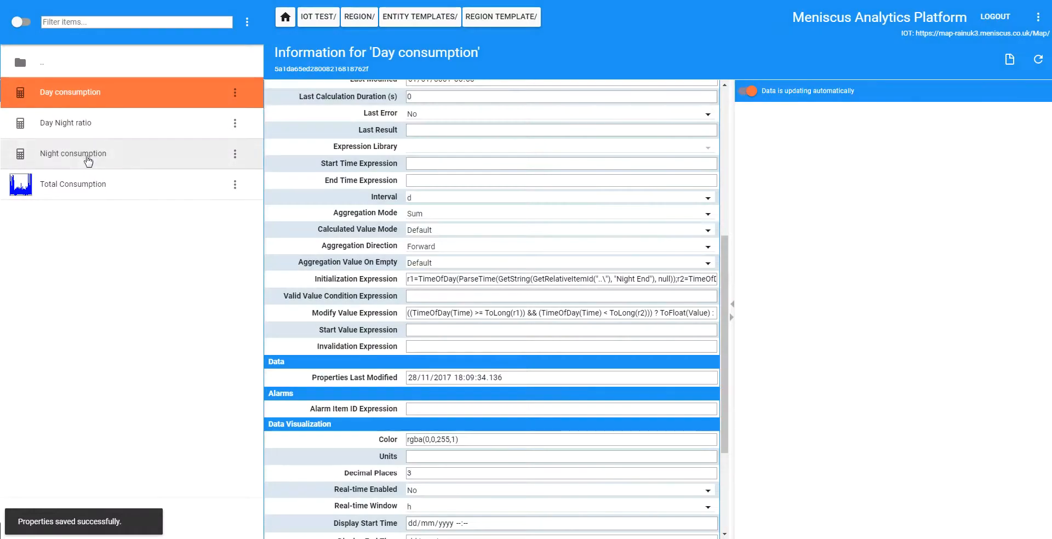
Copy the Source Data Item ID Expression GetRelativeItemId("..\total consumption") from Day consumption into Night consumption
left_click(87, 160)
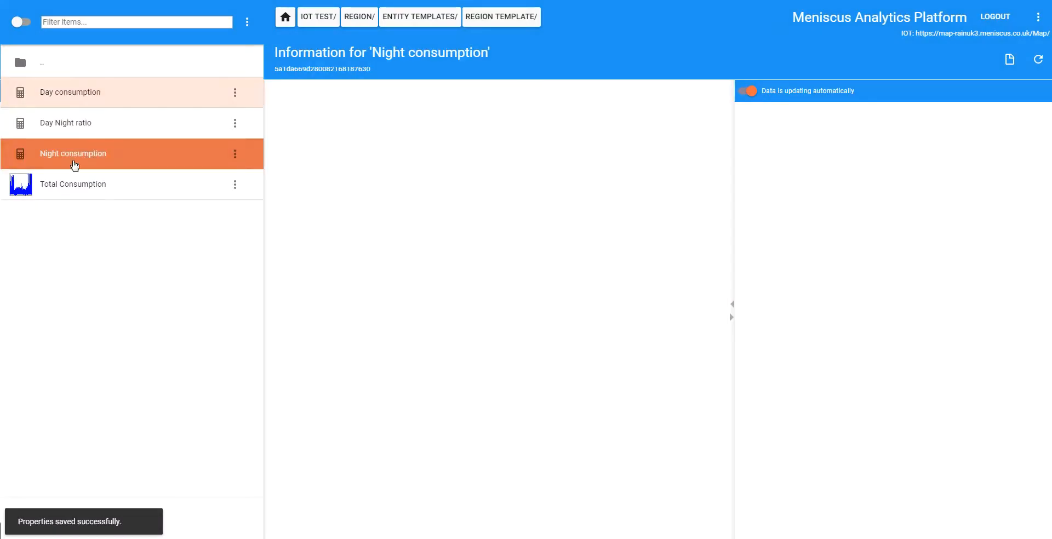
left_click(81, 94)
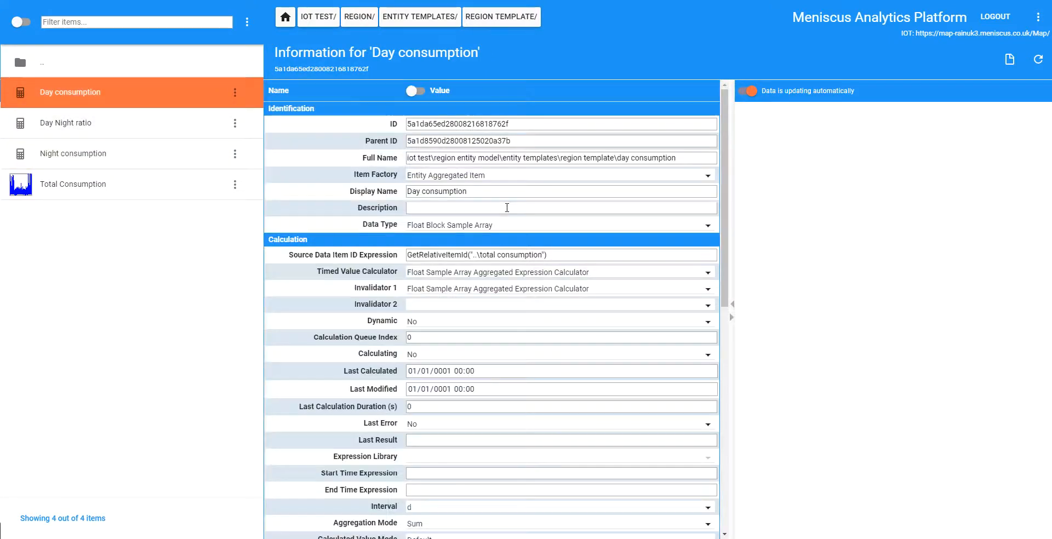
left_click_drag(567, 256, 364, 259)
key("ctrl+c")
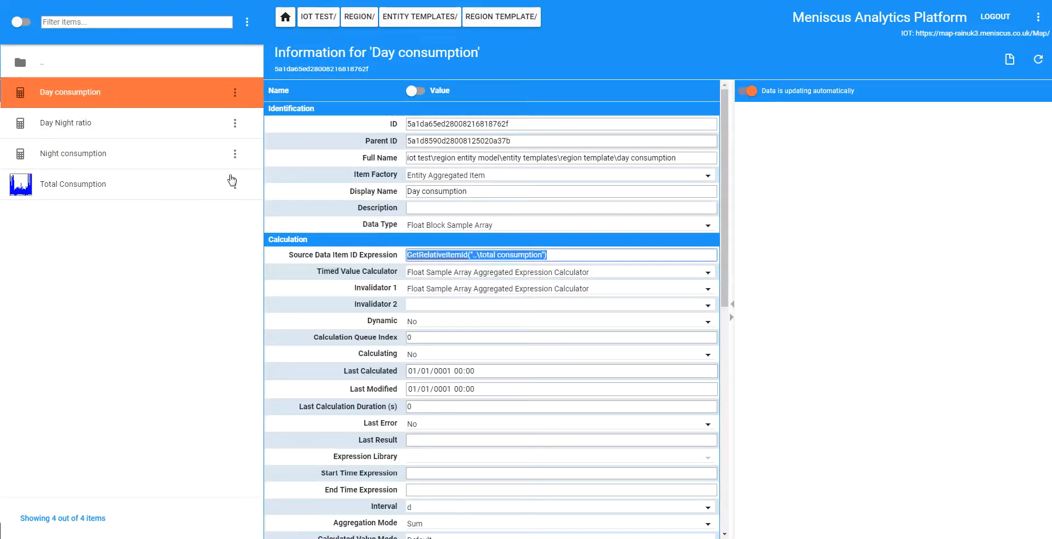
left_click(230, 155)
left_click(494, 253)
key("ctrl+v")
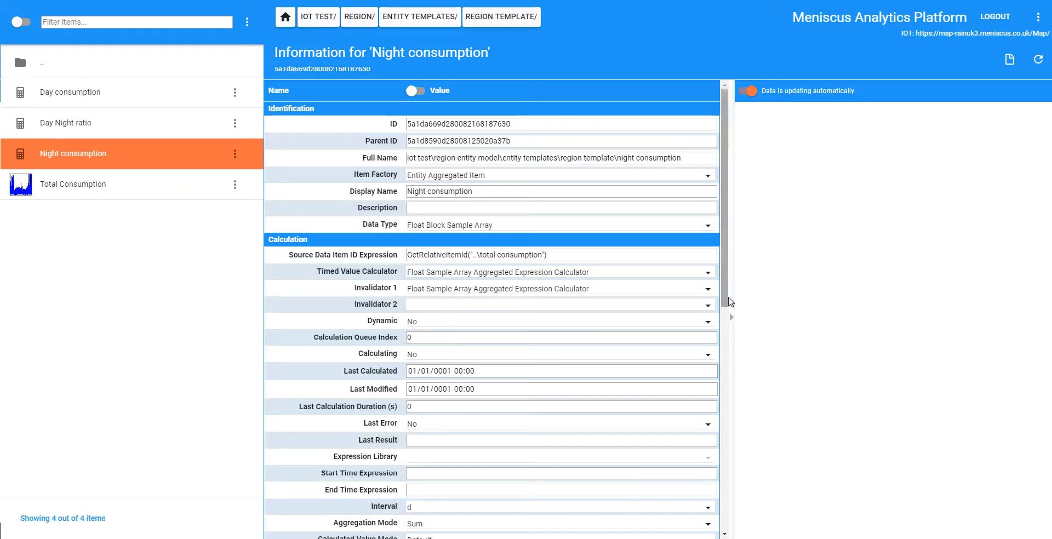
Give Night consumption an Initialization Expression that sets r1 to the "Night End" time of day and r2 to "Night Start", and save it
scroll(515, 403, "down", 4)
left_click(426, 375)
key("ctrl+v")
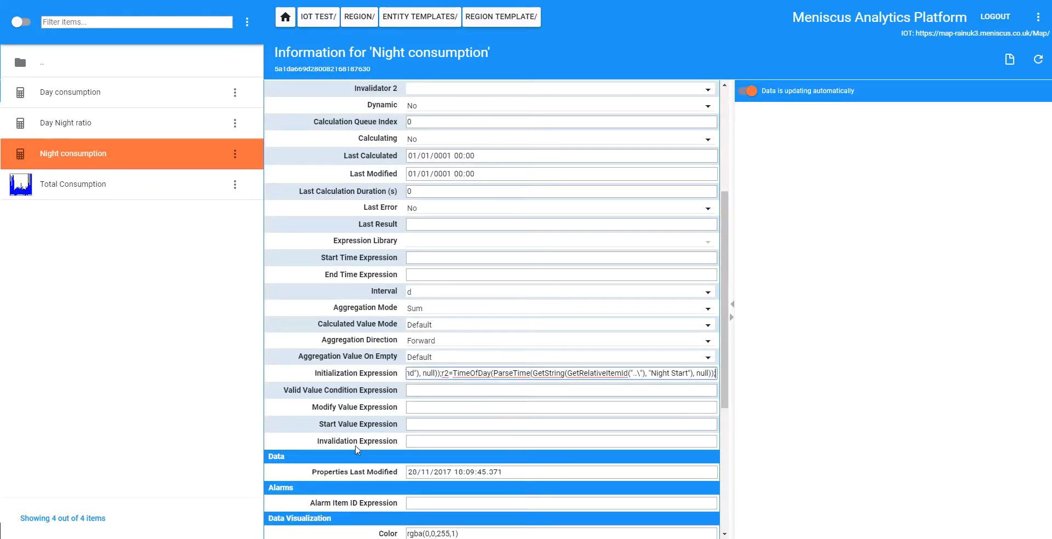
left_click(408, 407)
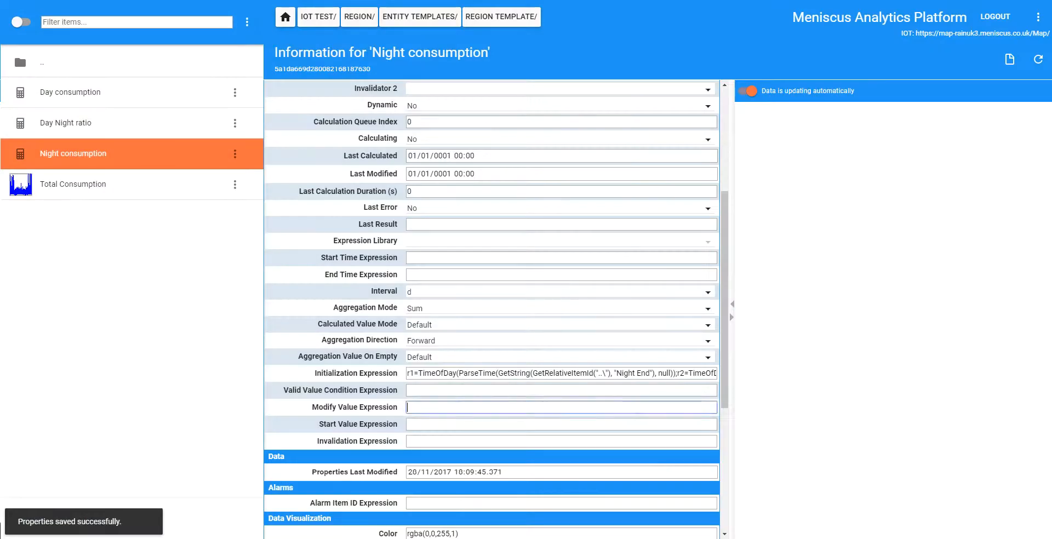
Set Night consumption's Modify Value Expression to ((TimeOfDay(Time) >= ToLong(r1)) && (TimeOfDay(Time) < ToLong(r2))) ? 0 : ToFloat(Value) and save it
left_click(478, 410)
key("ctrl+v")
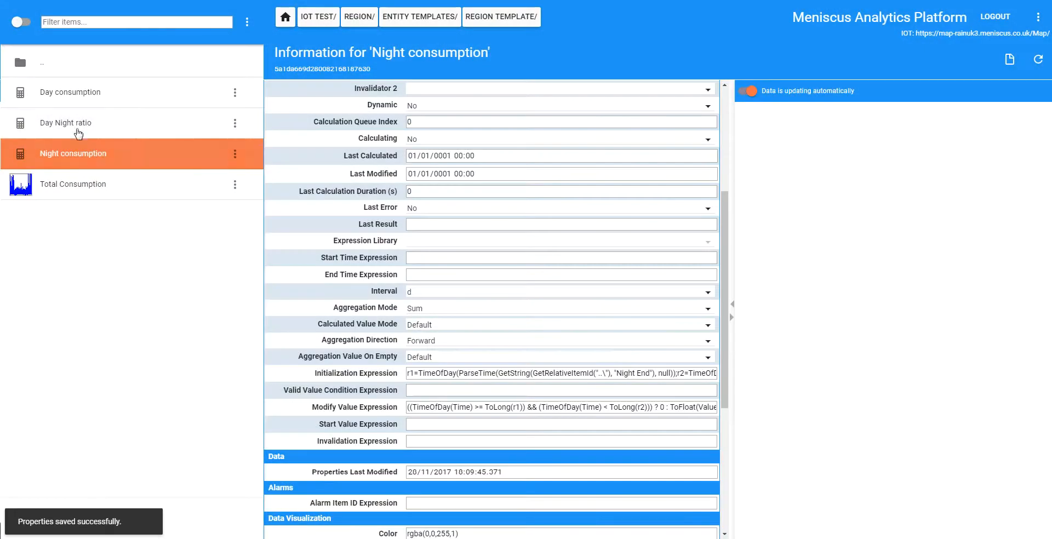
Set Day Night ratio's Value Expression to return 0 when night consumption at Time is 0, otherwise day divided by night consumption, and save it
left_click(77, 130)
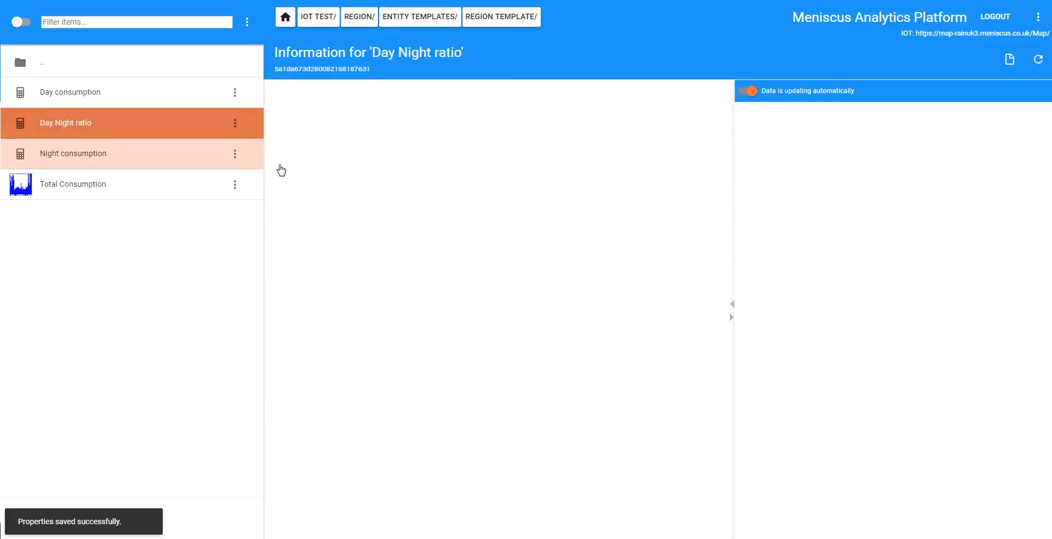
scroll(724, 202, "down", 1)
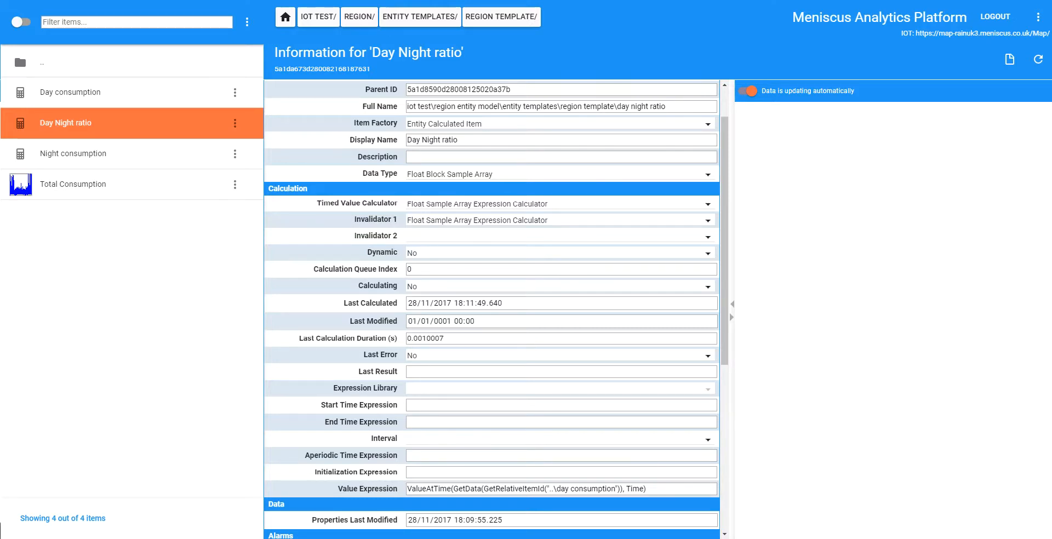
left_click_drag(653, 489, 393, 486)
key("ctrl+v")
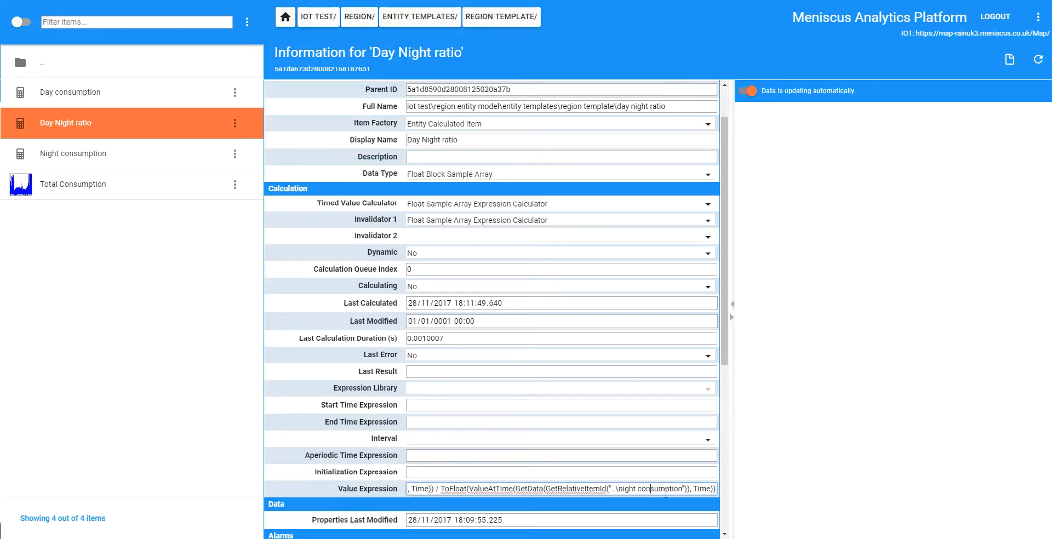
key("Home")
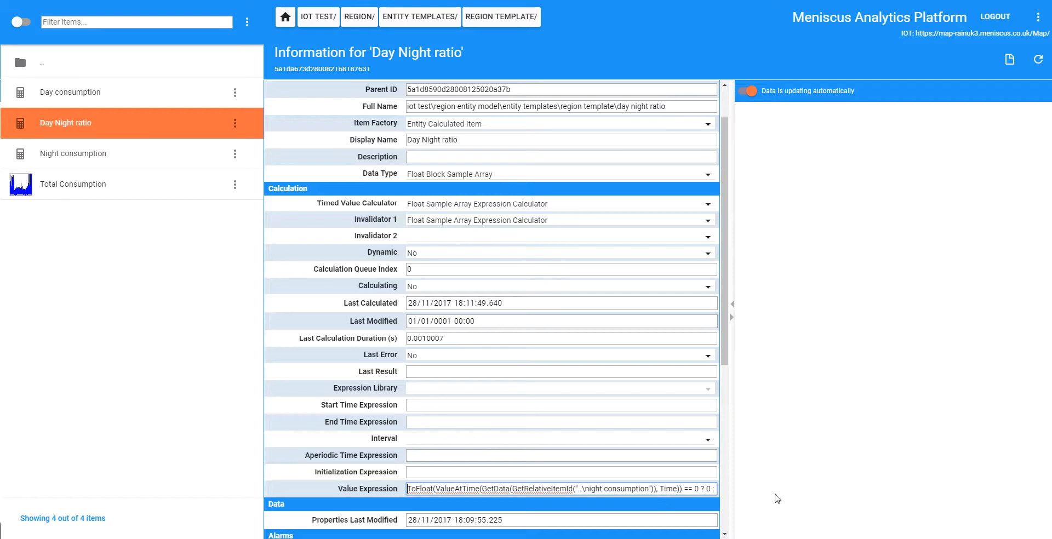
left_click(772, 428)
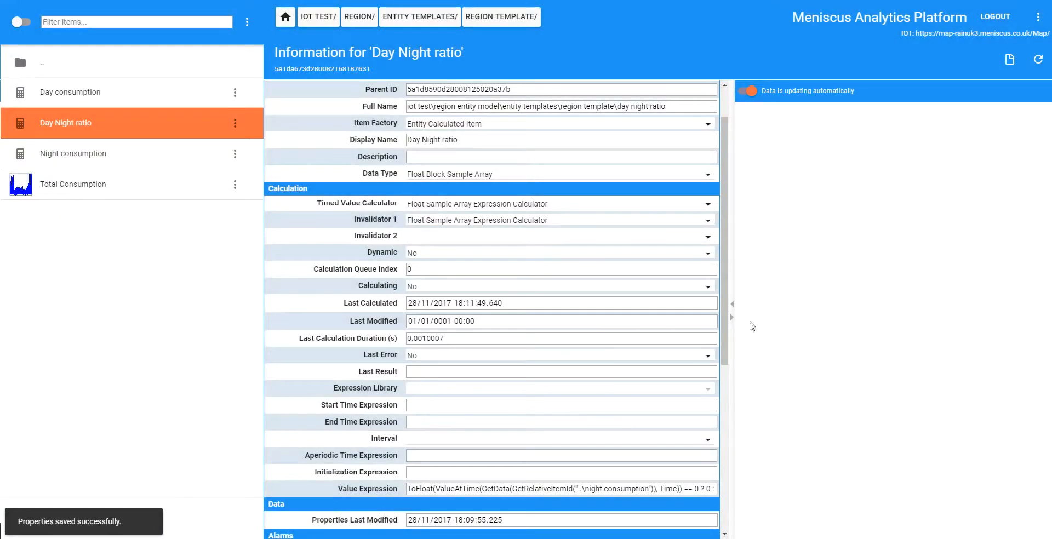
Set the Real-time Window of Day Night ratio to d and save the properties
left_click_drag(726, 308, 594, 418)
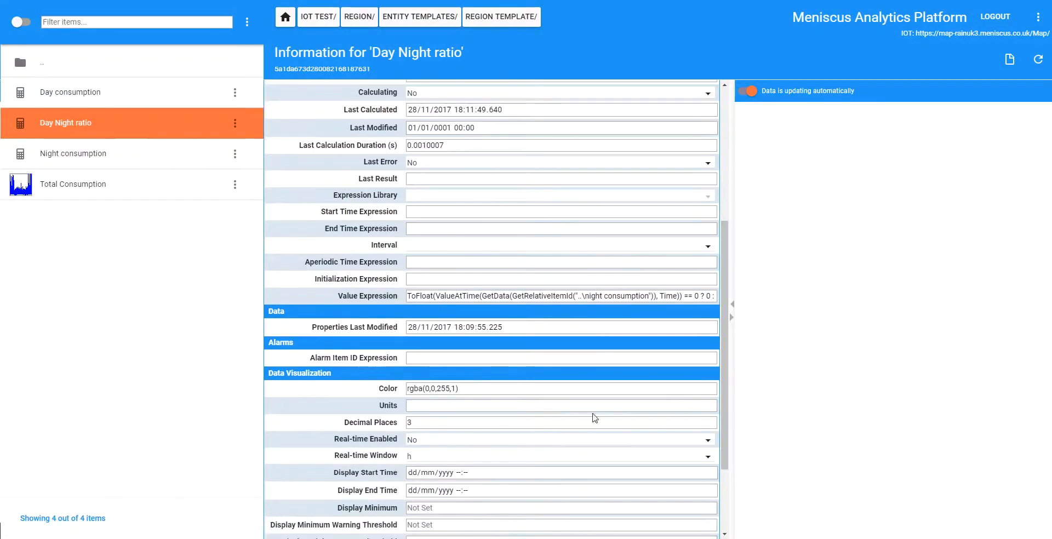
left_click(709, 458)
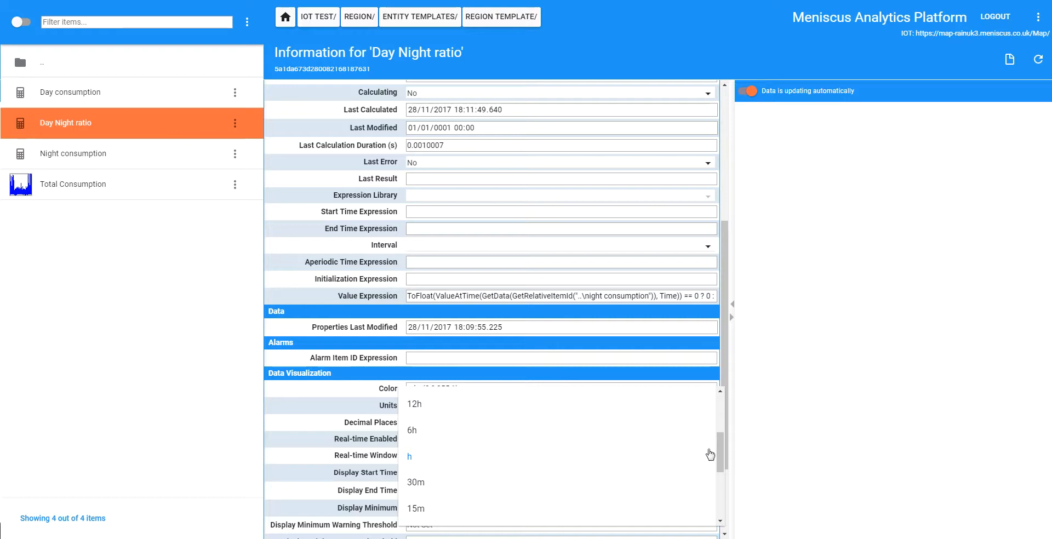
left_click_drag(721, 450, 721, 437)
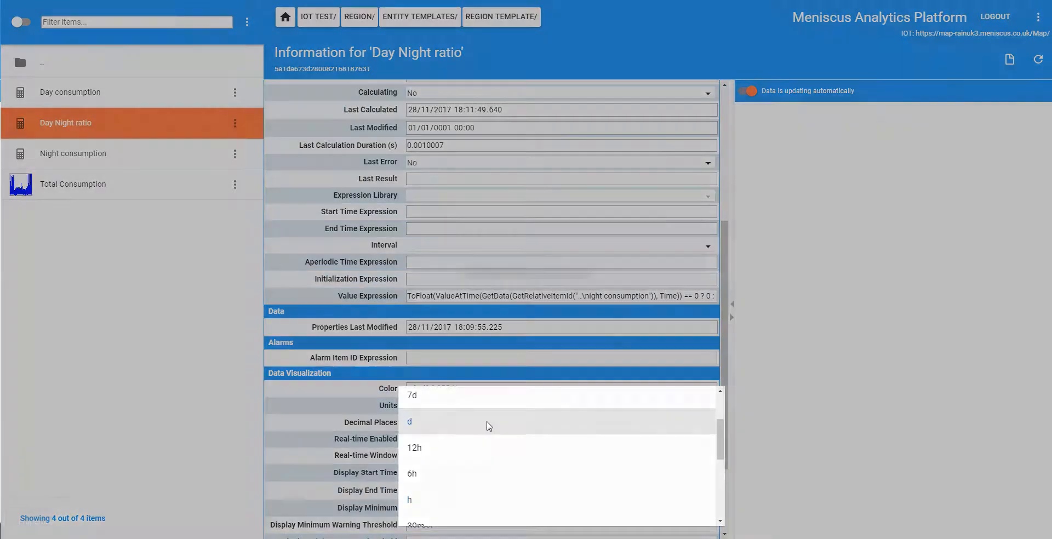
left_click(486, 427)
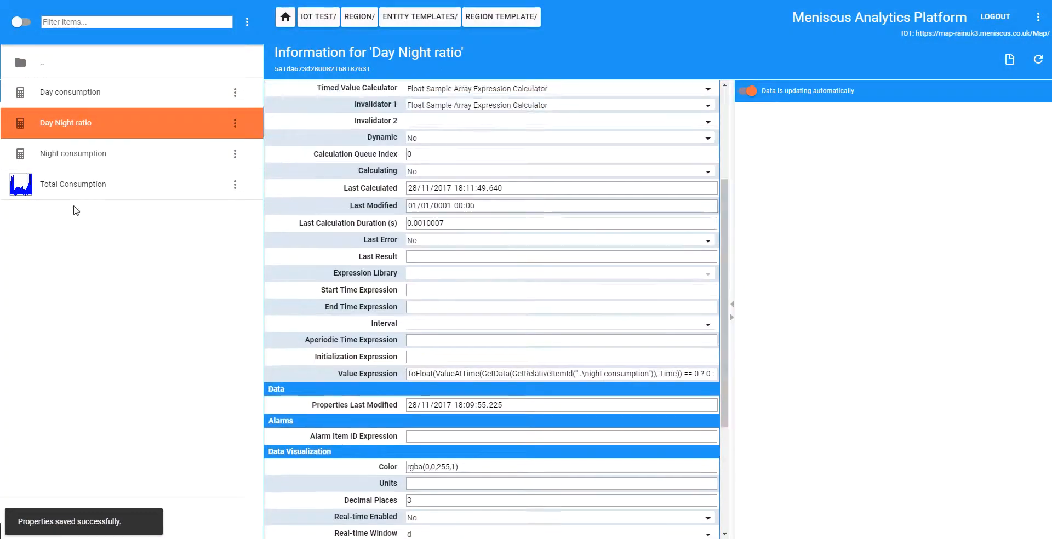
Review the calculation settings and expressions of the Night consumption and Day consumption template items
left_click(71, 154)
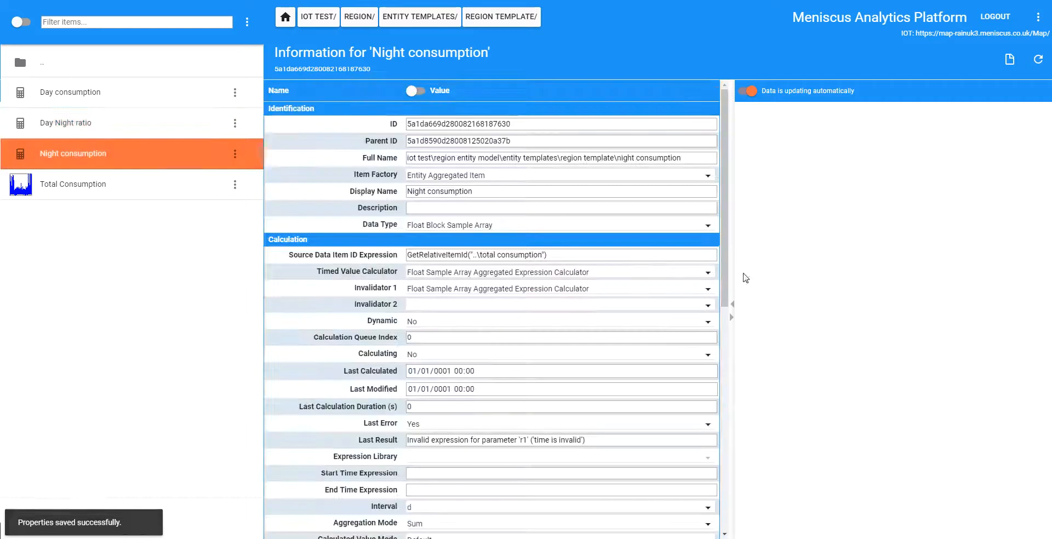
scroll(712, 285, "down", 3)
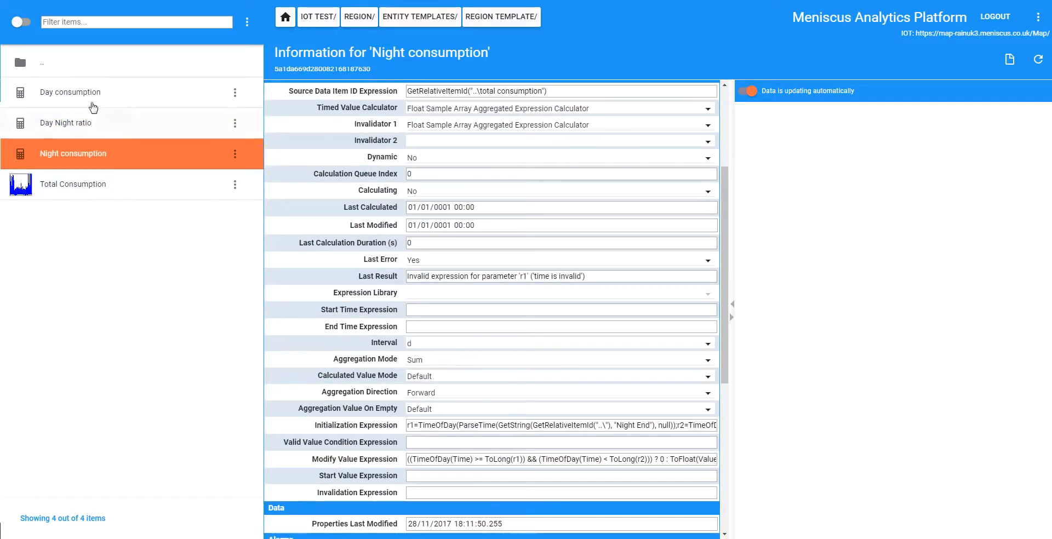
left_click(122, 104)
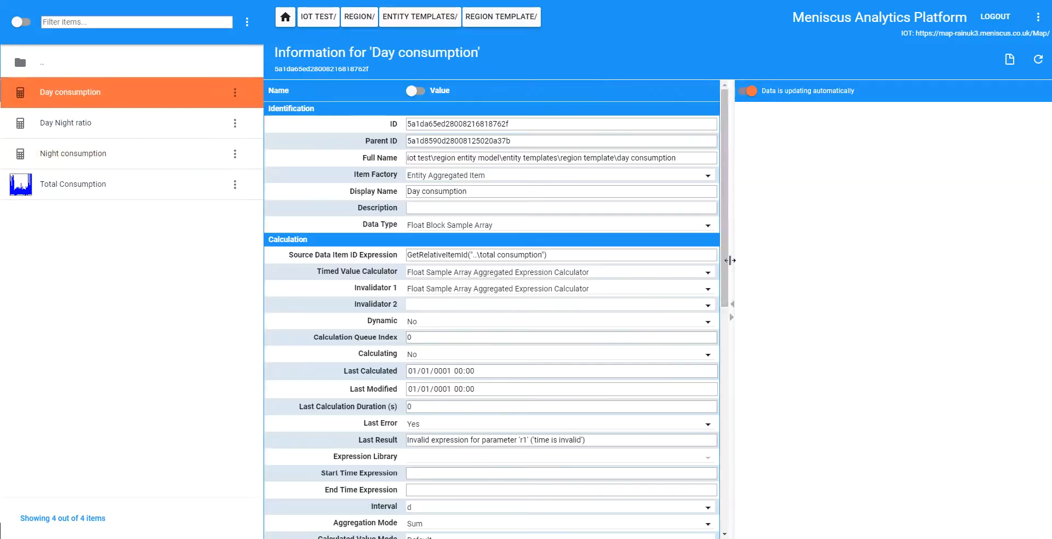
scroll(727, 259, "down", 2)
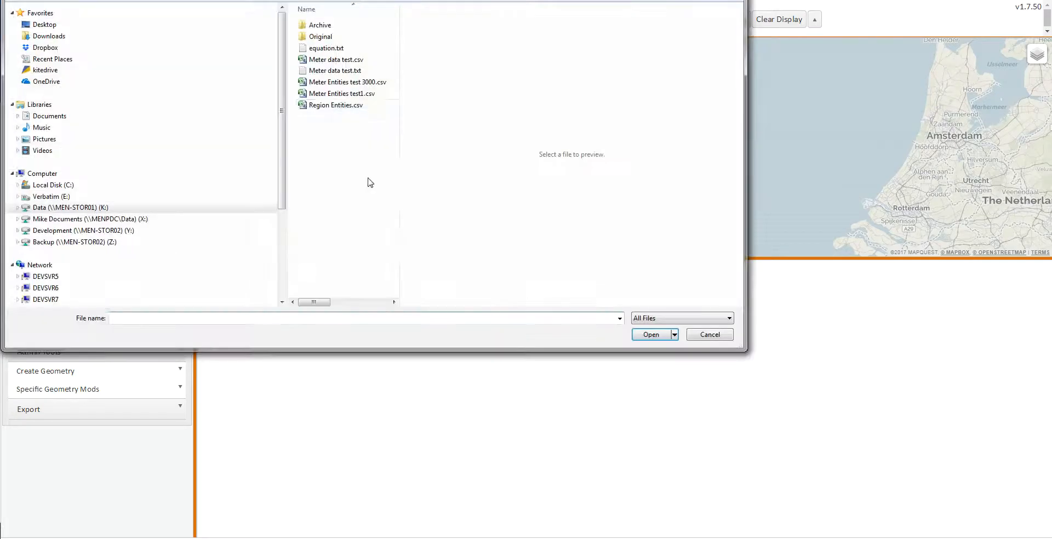
Import the file Region Entities.csv in the Meniscus map application and dismiss the import confirmation
left_click(332, 108)
left_click(654, 337)
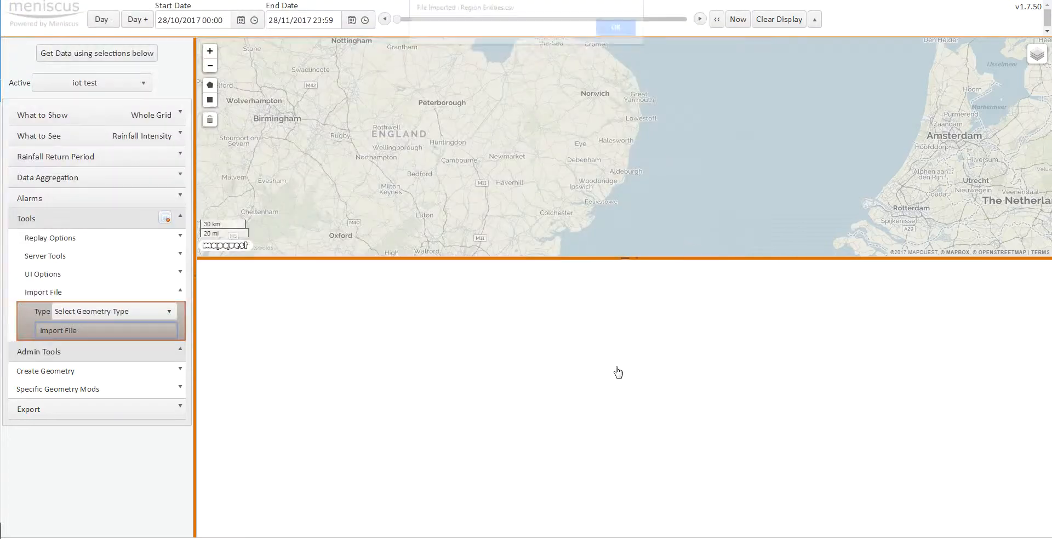
left_click(615, 33)
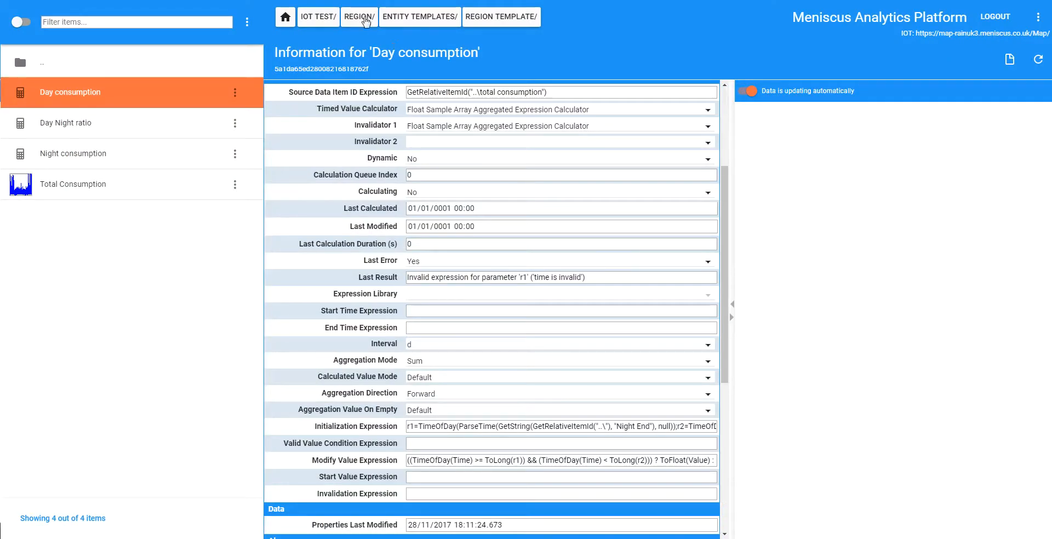
Open the East entity of the Region model and examine its calculated items, including day consumption's expressions and Aggregation Mode
double_click(47, 92)
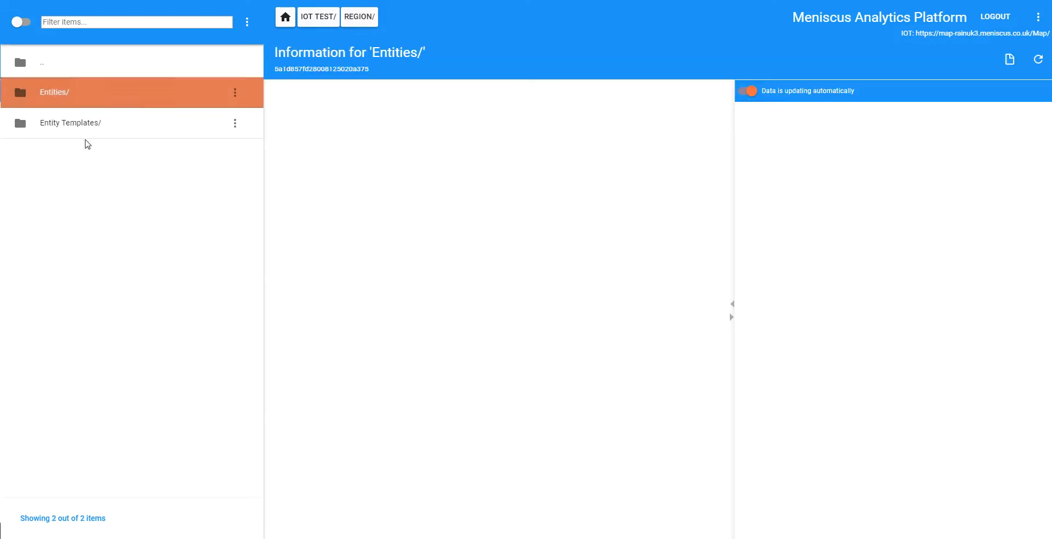
double_click(43, 96)
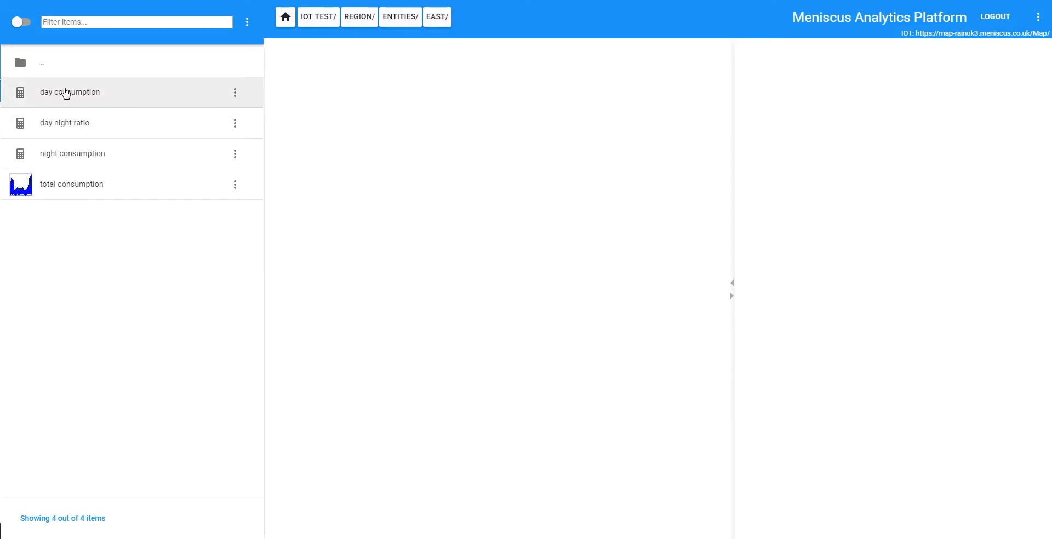
left_click(65, 93)
left_click(91, 128)
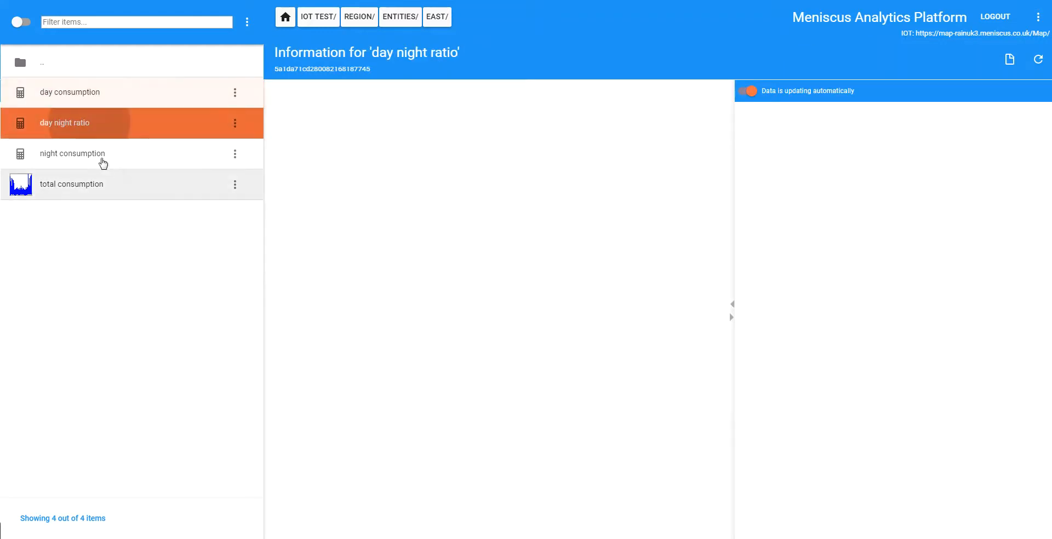
left_click(83, 160)
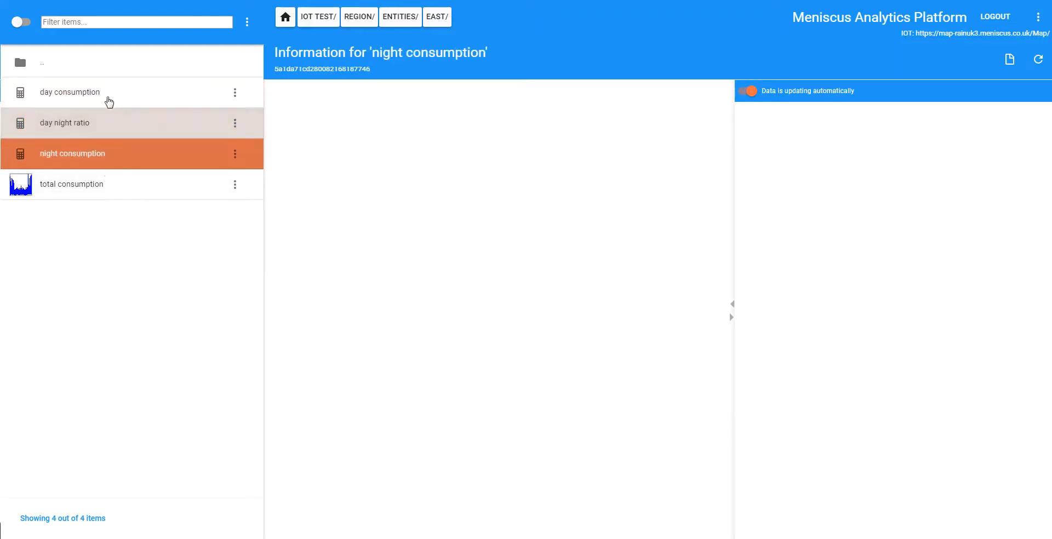
left_click(97, 98)
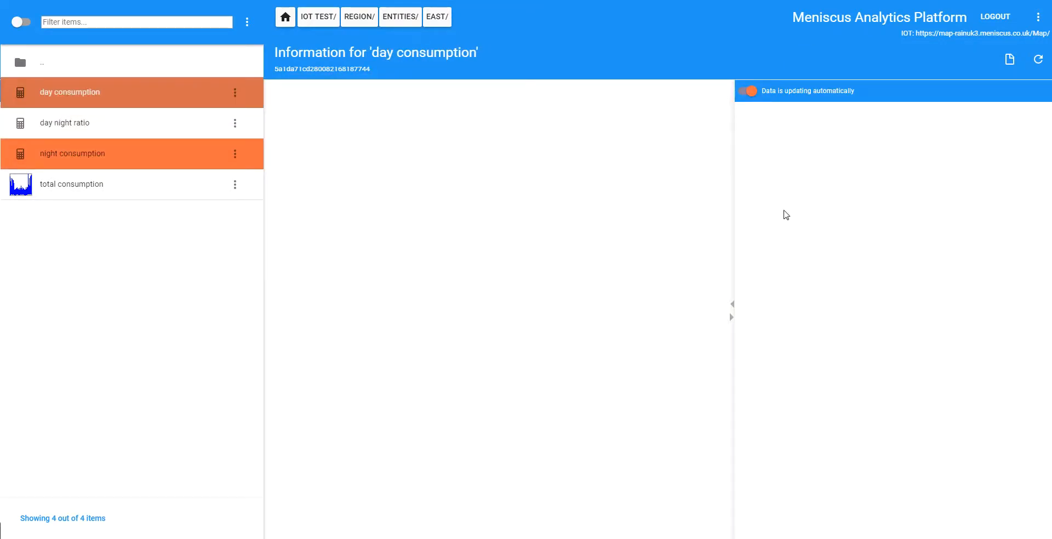
scroll(723, 248, "down", 3)
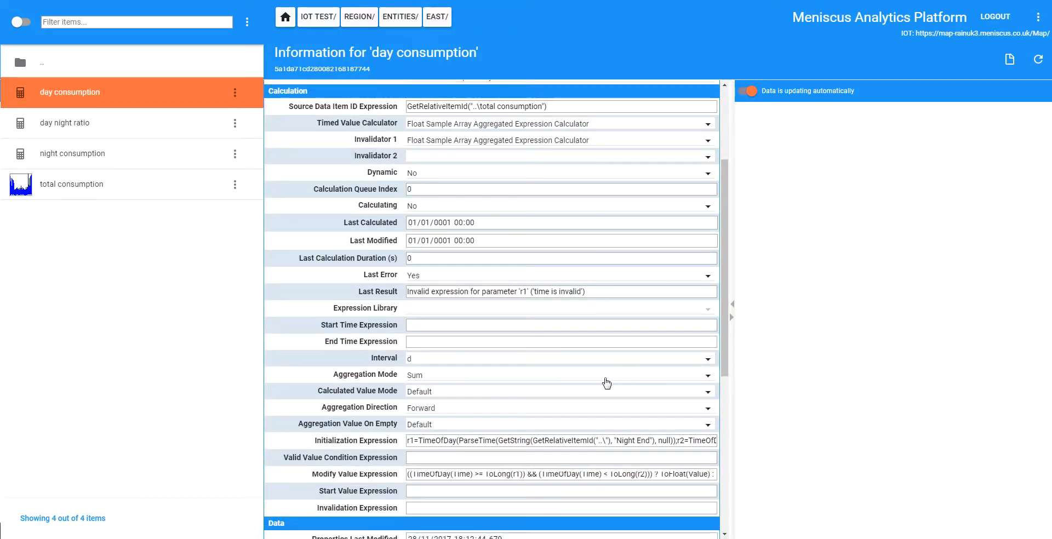
left_click(583, 377)
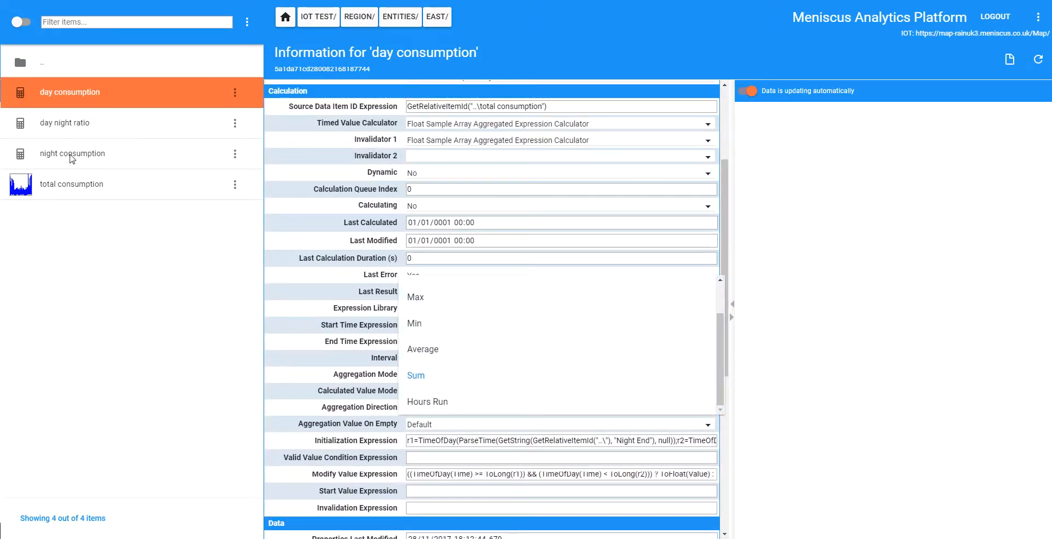
View the data charts of East's day consumption, night consumption and day night ratio
left_click(72, 158)
left_click(61, 124)
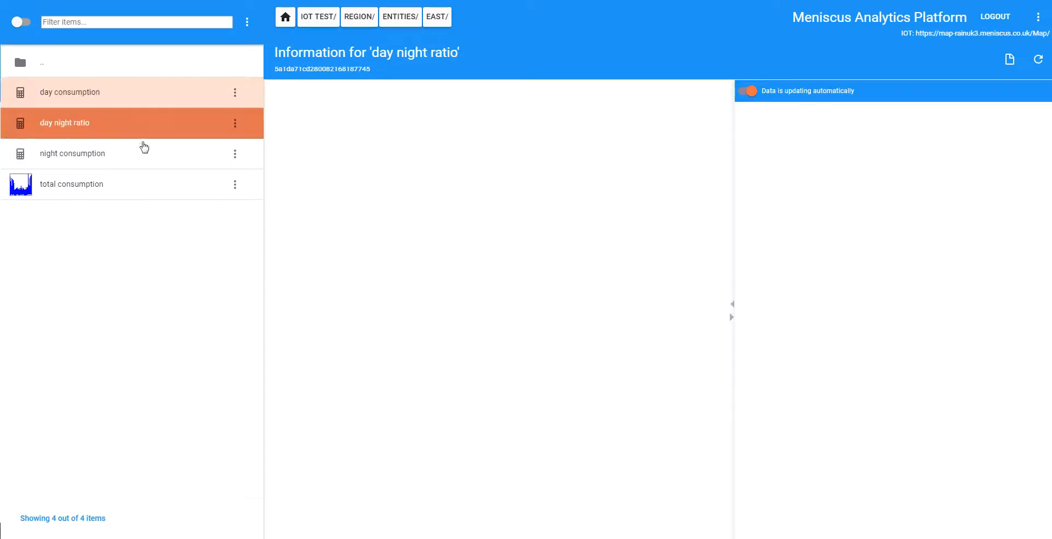
left_click(95, 101)
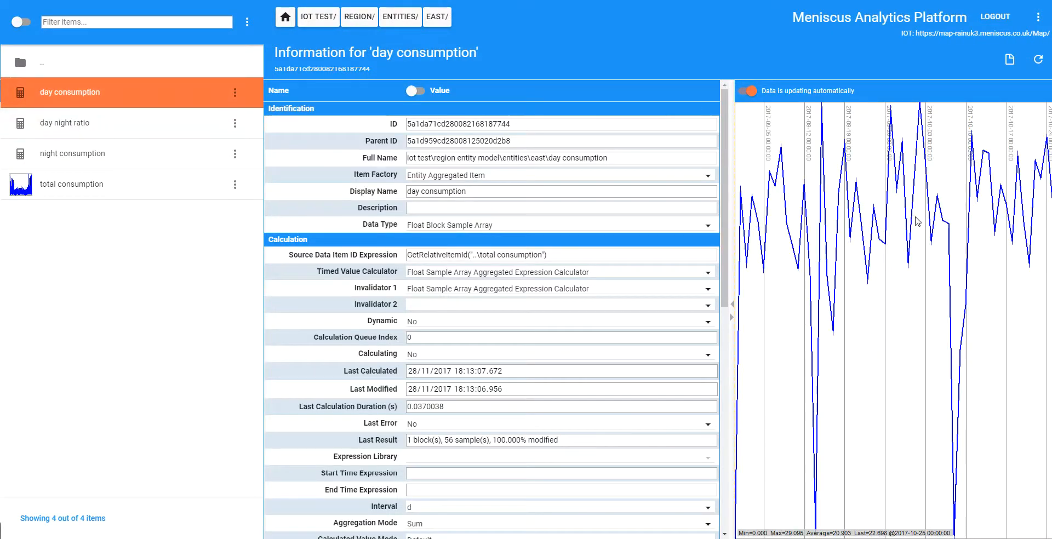
left_click(104, 159)
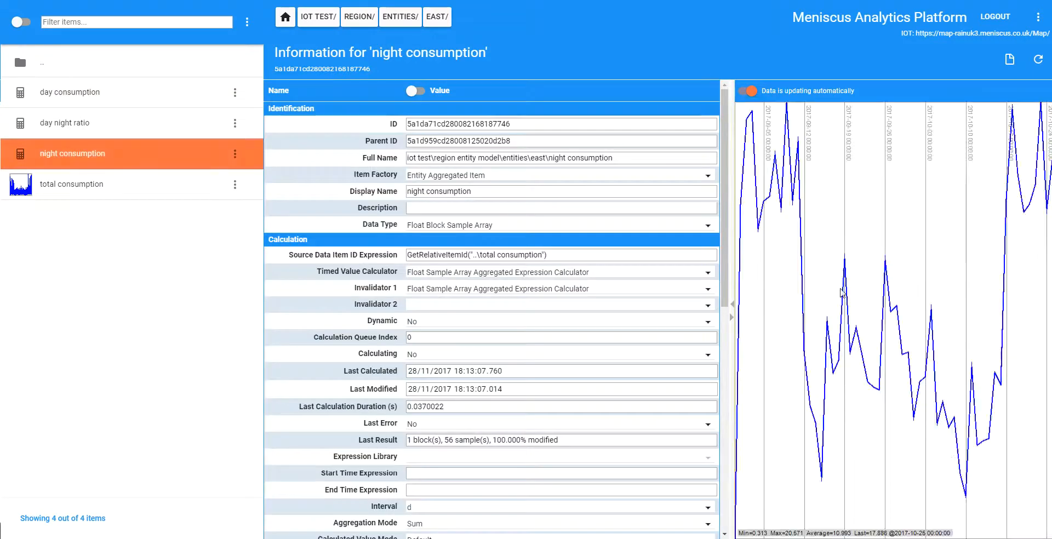
left_click(87, 117)
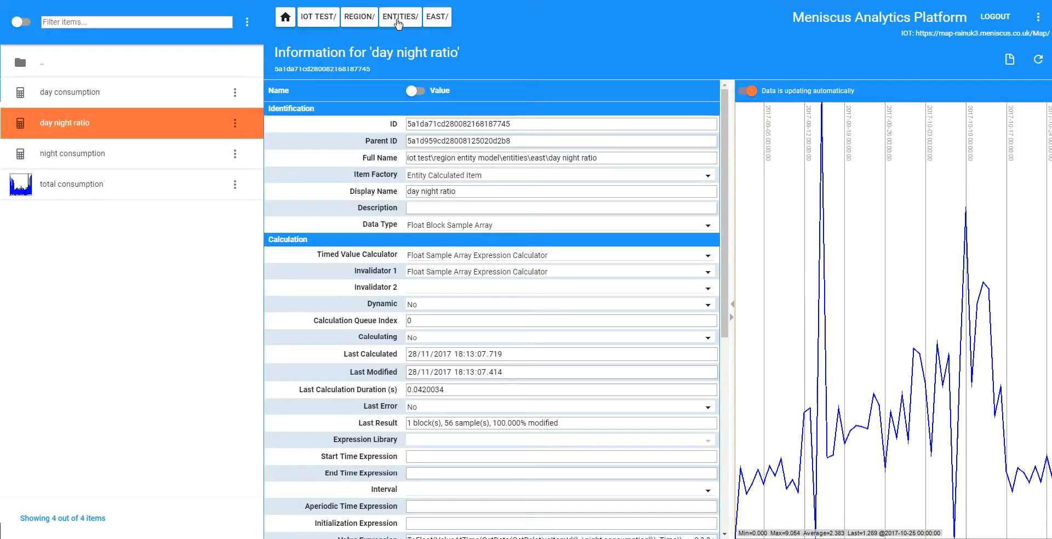
Open the West entity of the Region model and view its day consumption chart and properties
left_click(398, 17)
left_click(51, 124)
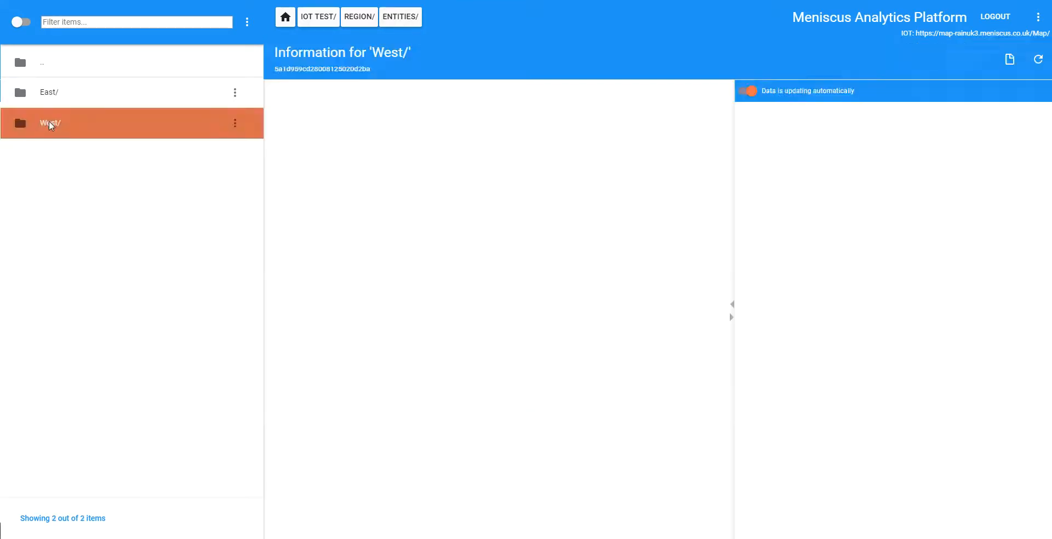
left_click(50, 125)
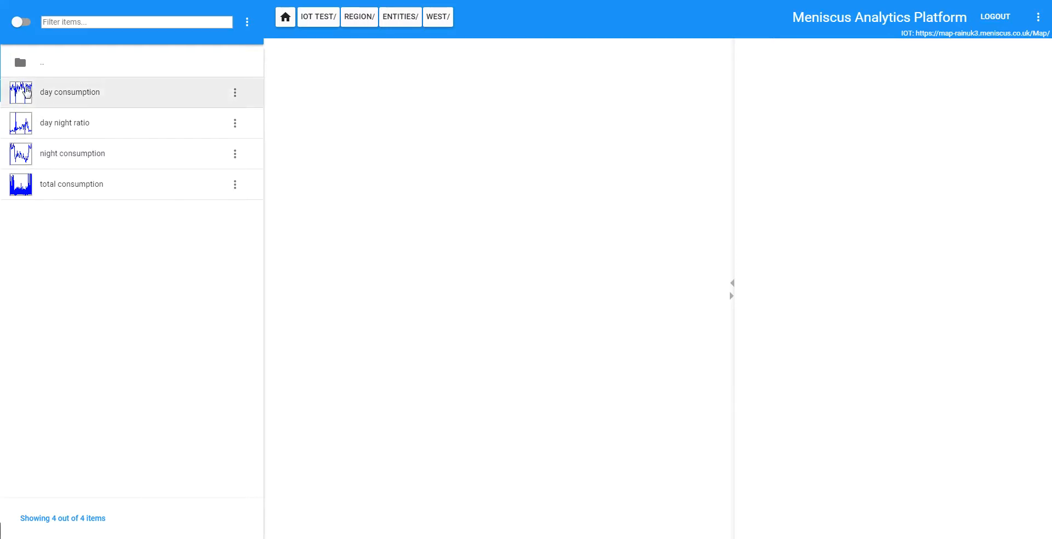
left_click(87, 92)
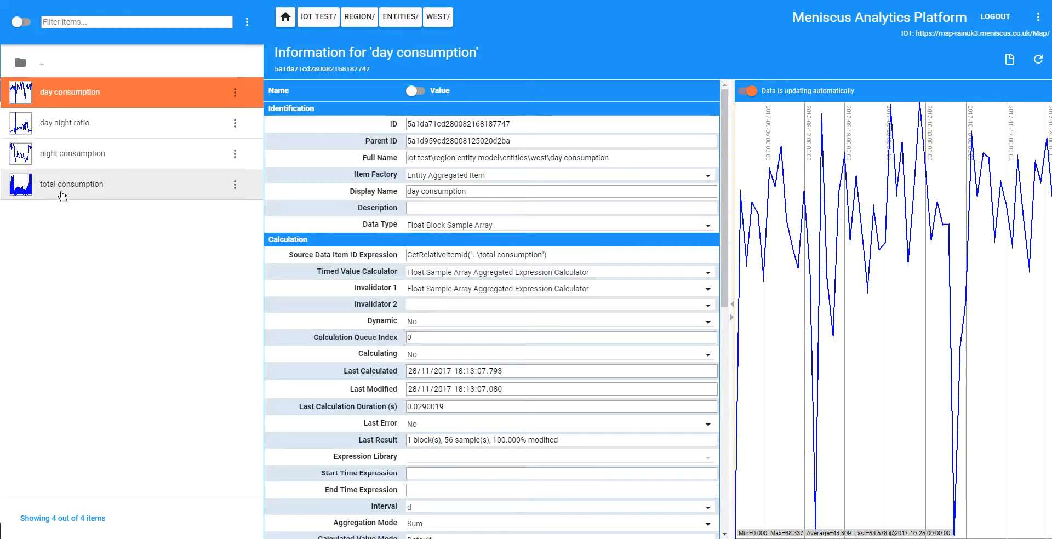
Open the entities of the Meters model, examine Area 1_1042's properties, and return to the IOT Test level
left_click(319, 17)
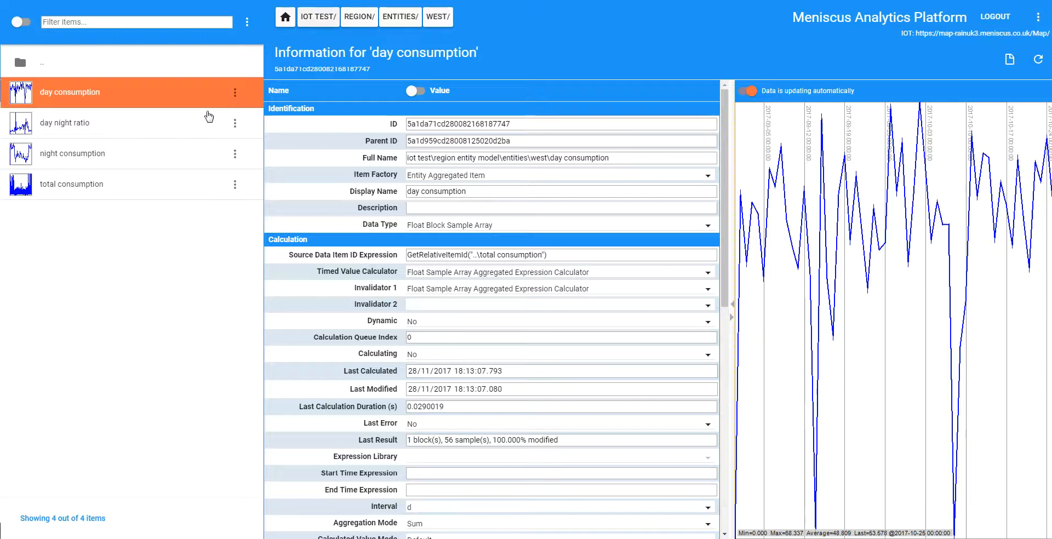
left_click(59, 93)
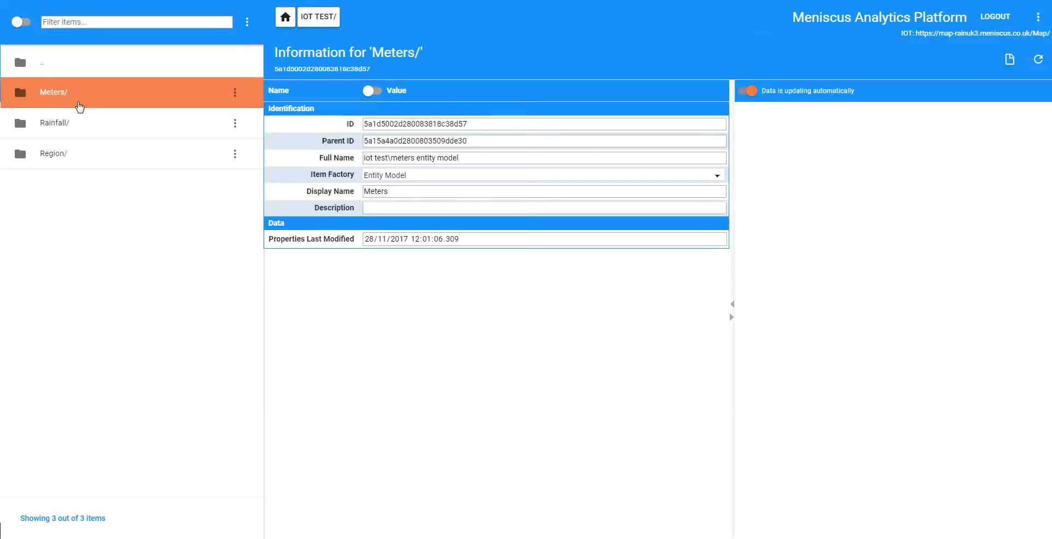
double_click(63, 97)
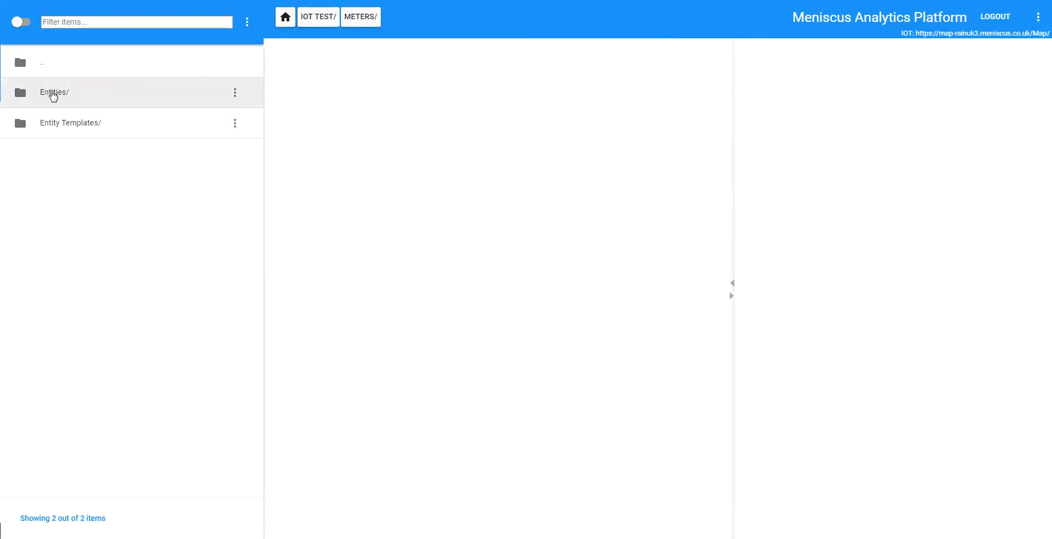
double_click(55, 94)
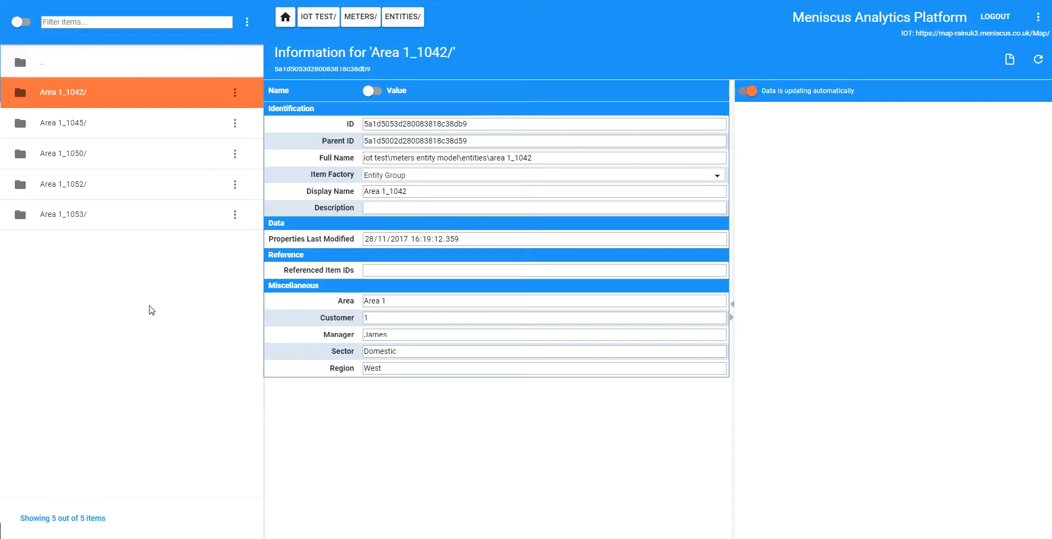
left_click(323, 17)
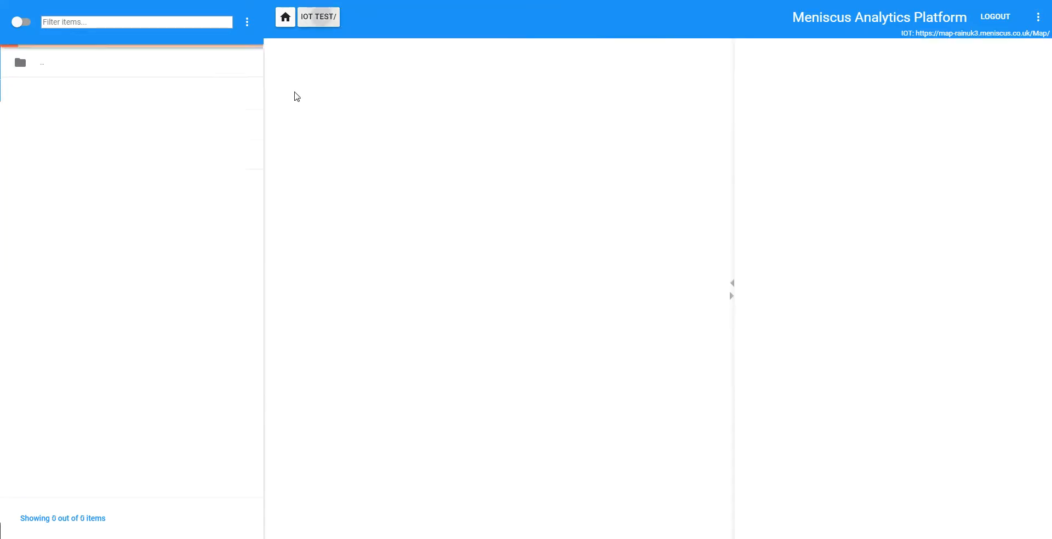
In the Region model's entities, set East's Night End time to 01:00:00 and check the recalculated night consumption item
double_click(50, 156)
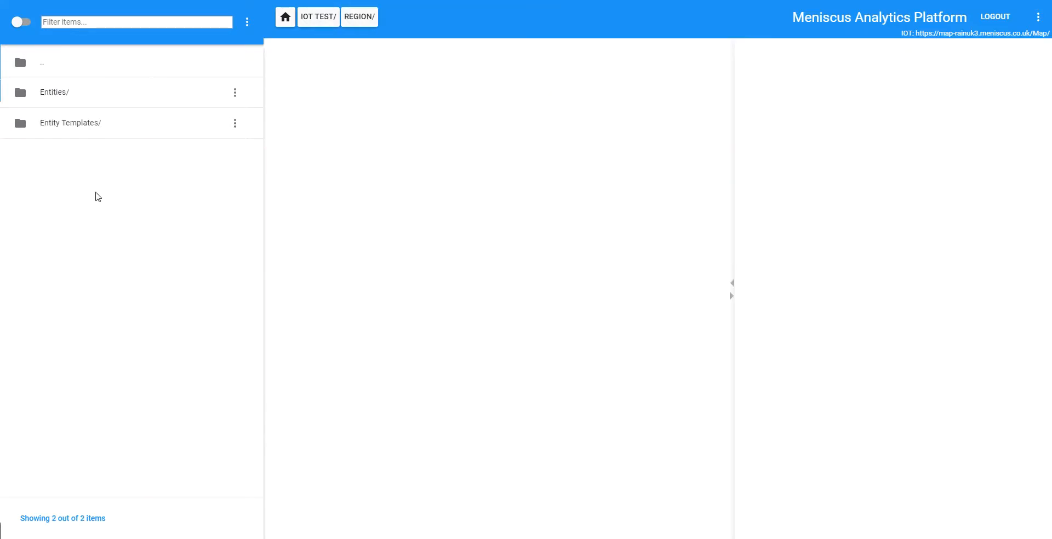
double_click(50, 94)
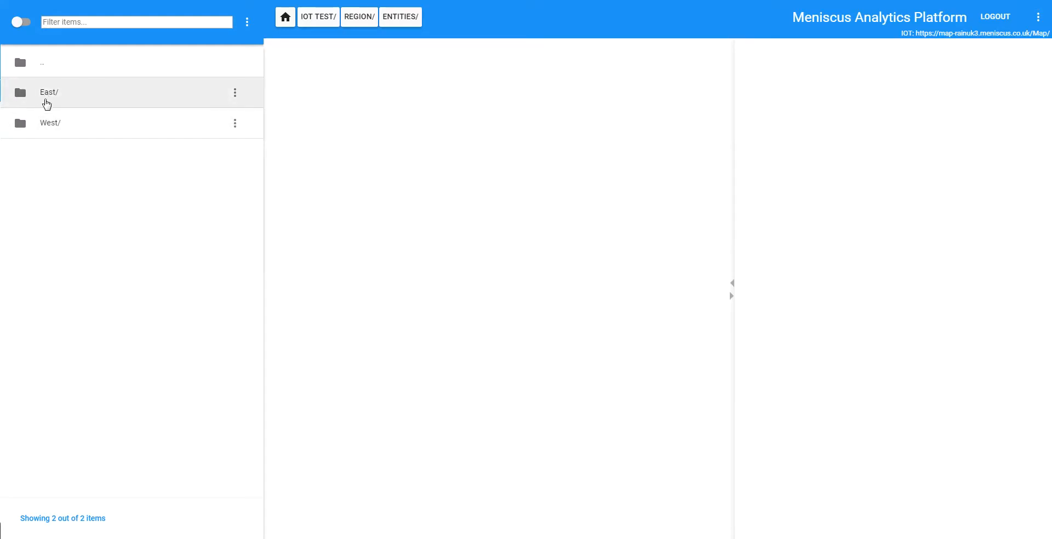
left_click(82, 99)
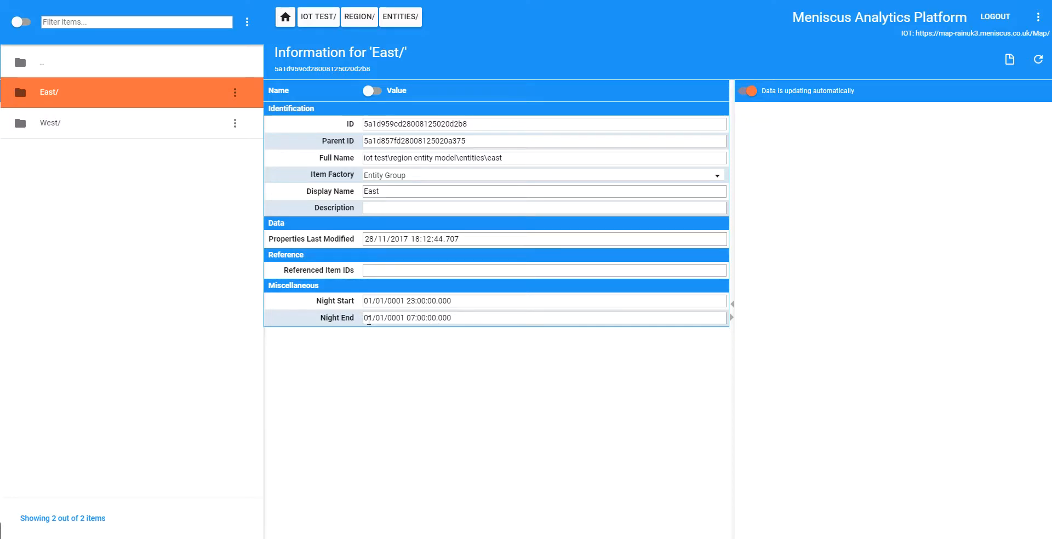
double_click(416, 318)
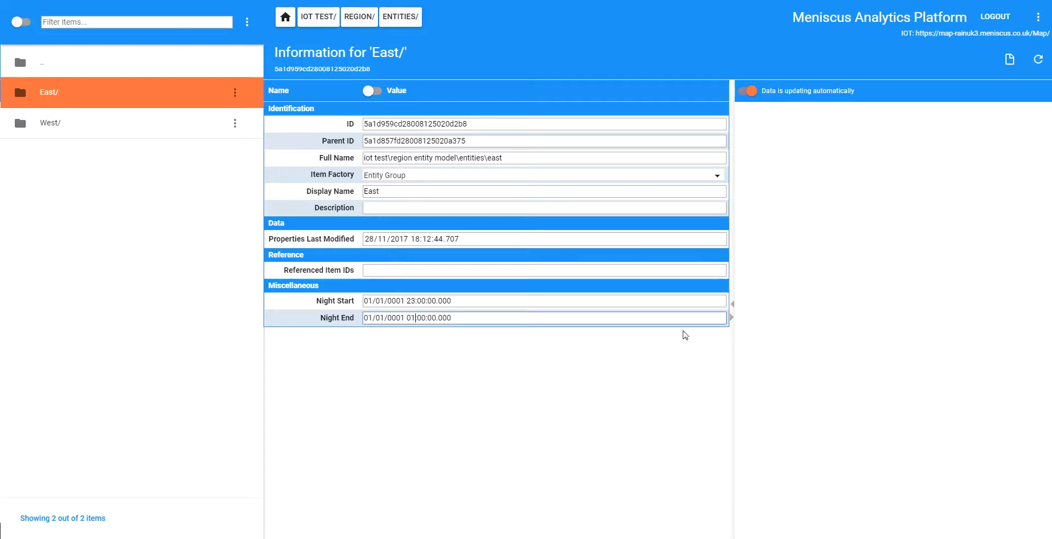
left_click(624, 301)
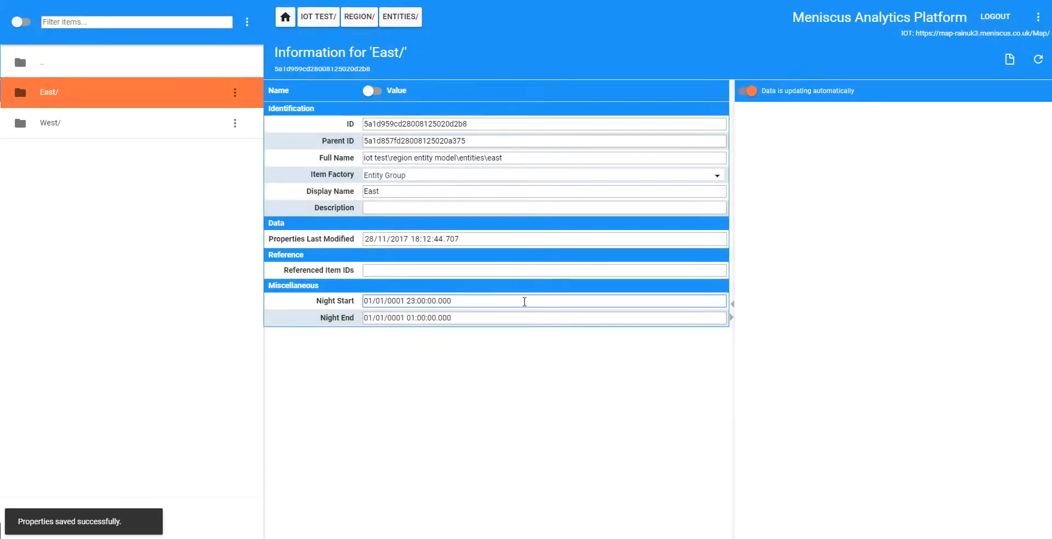
double_click(49, 93)
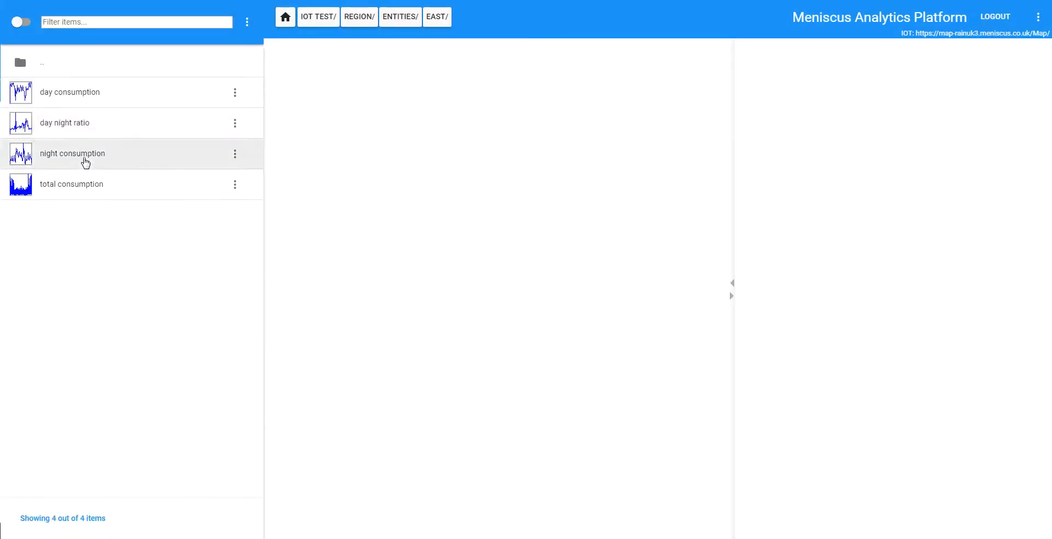
left_click(83, 159)
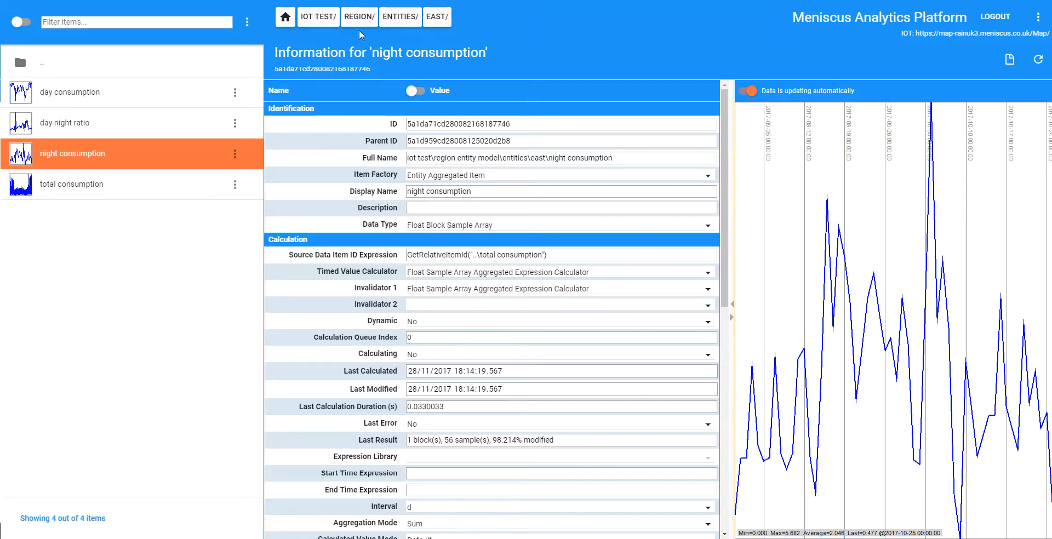
Set the East entity's Night End time to 07:00:00 and view its night consumption chart and properties again
left_click(401, 16)
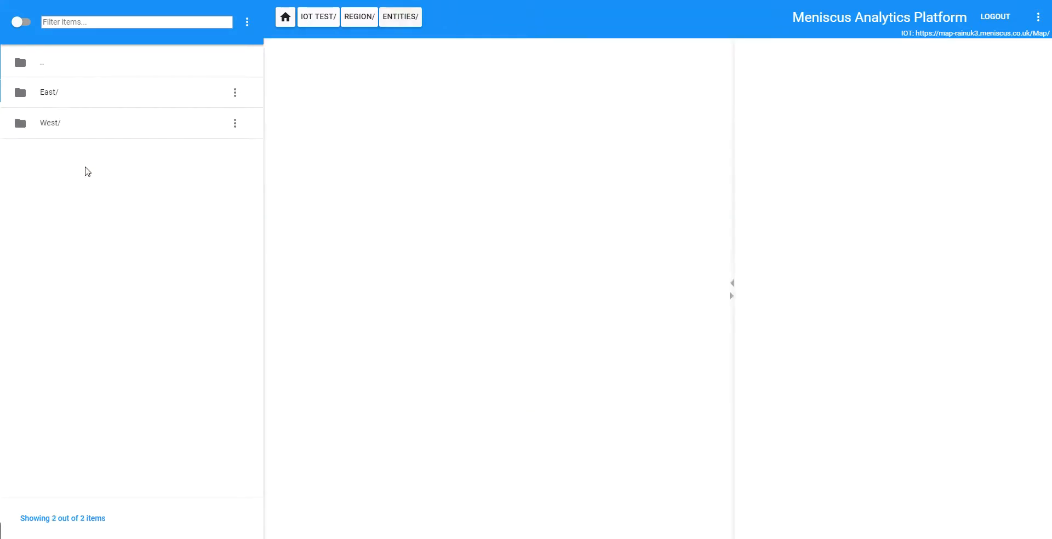
left_click(56, 100)
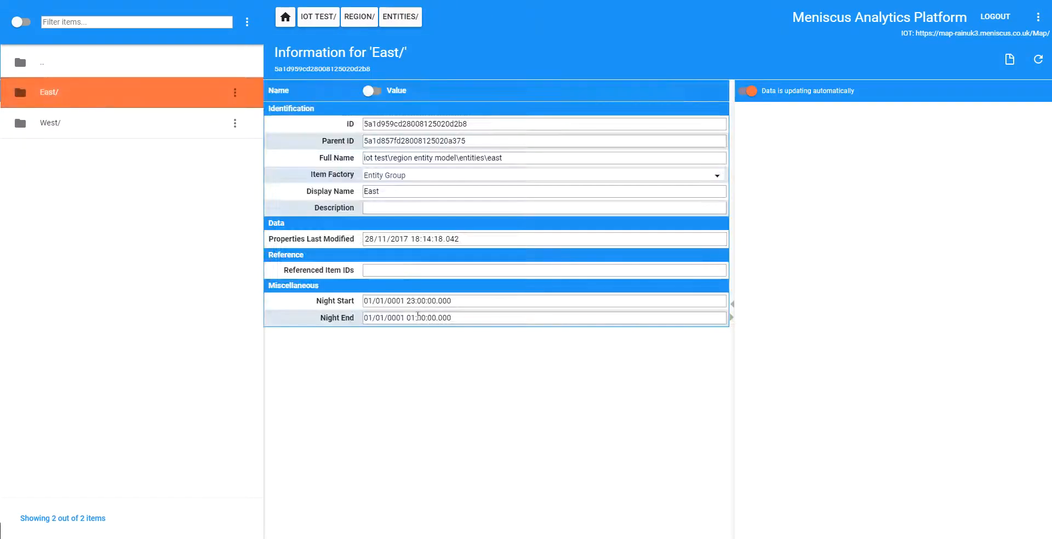
left_click_drag(416, 318, 410, 319)
type("07")
left_click(556, 302)
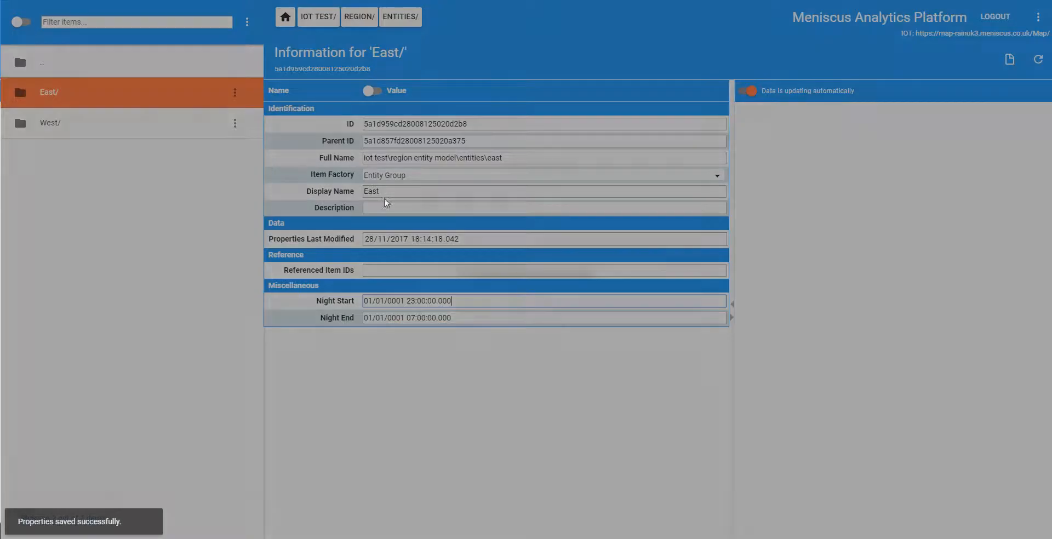
double_click(46, 98)
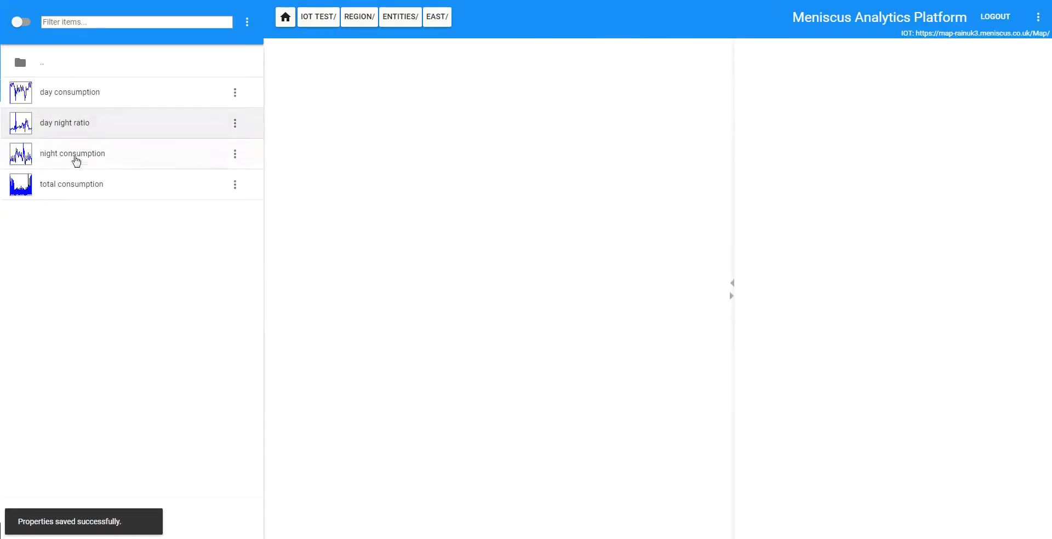
left_click(76, 159)
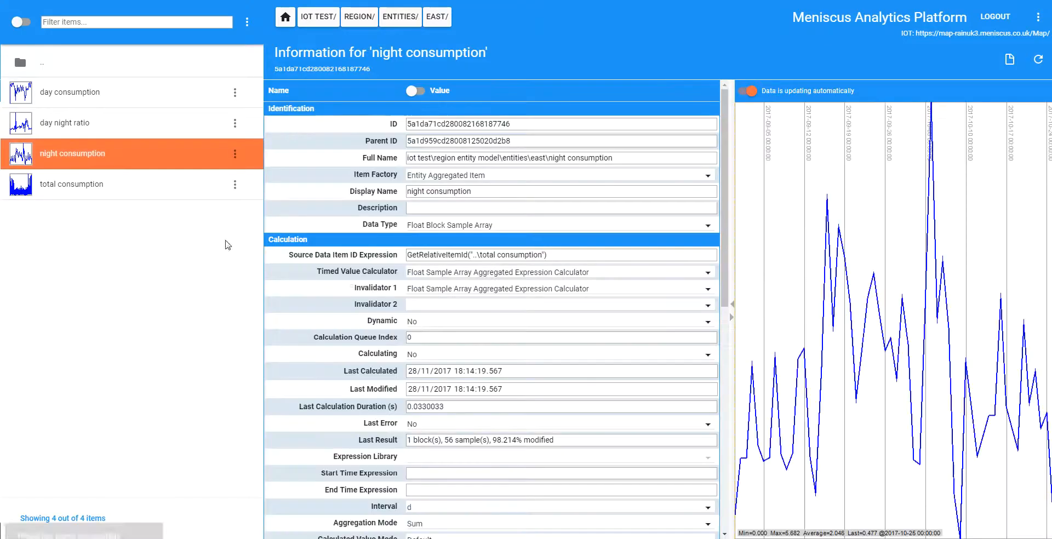